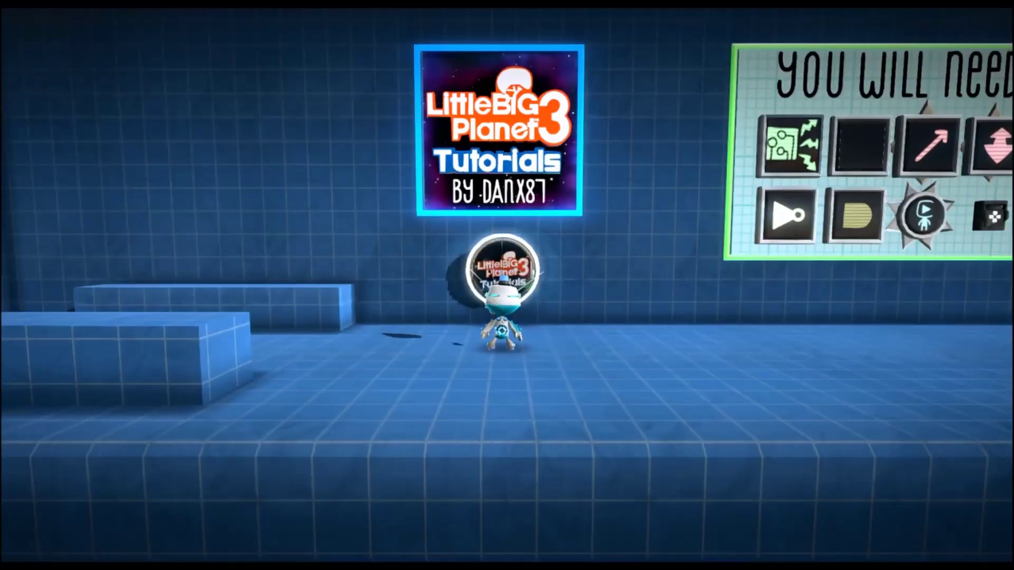
- Demonstrate the wall jump by leaping the character repeatedly against the side of the tall blue block and off it
{"action": "key", "text": "Left"}
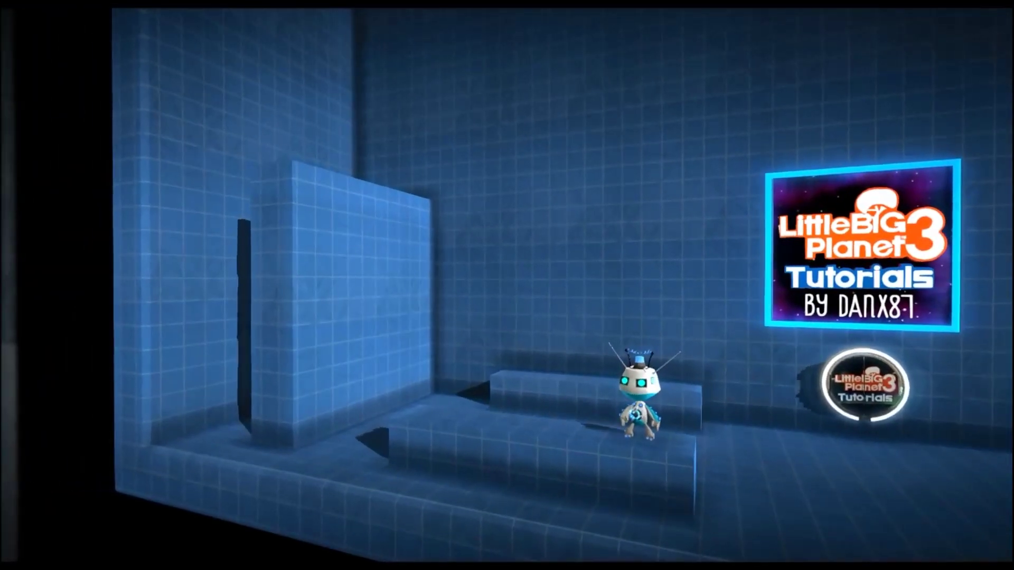
{"action": "key", "text": "Left"}
{"action": "key", "text": "space"}
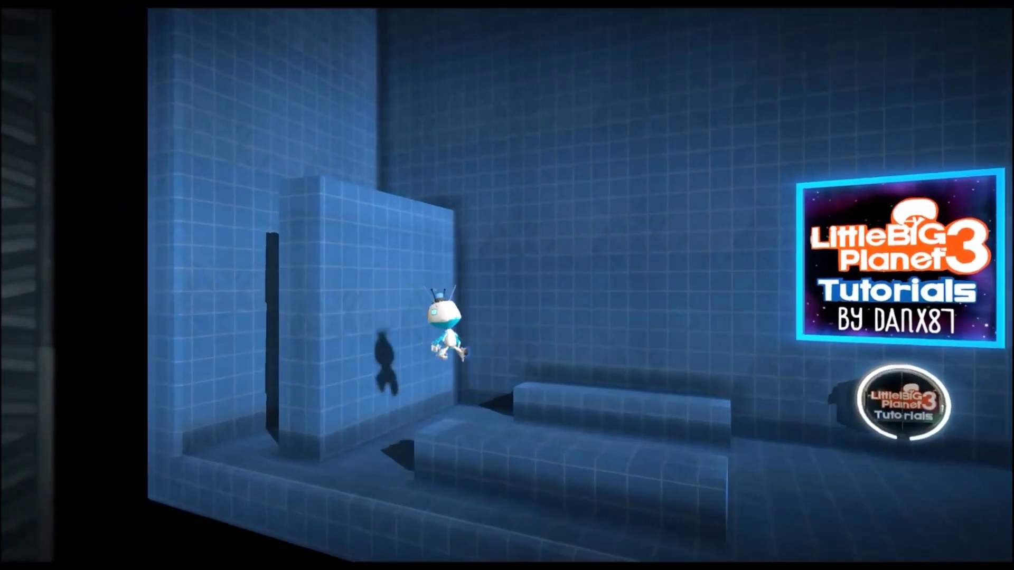
{"action": "key", "text": "space"}
{"action": "key", "text": "Right"}
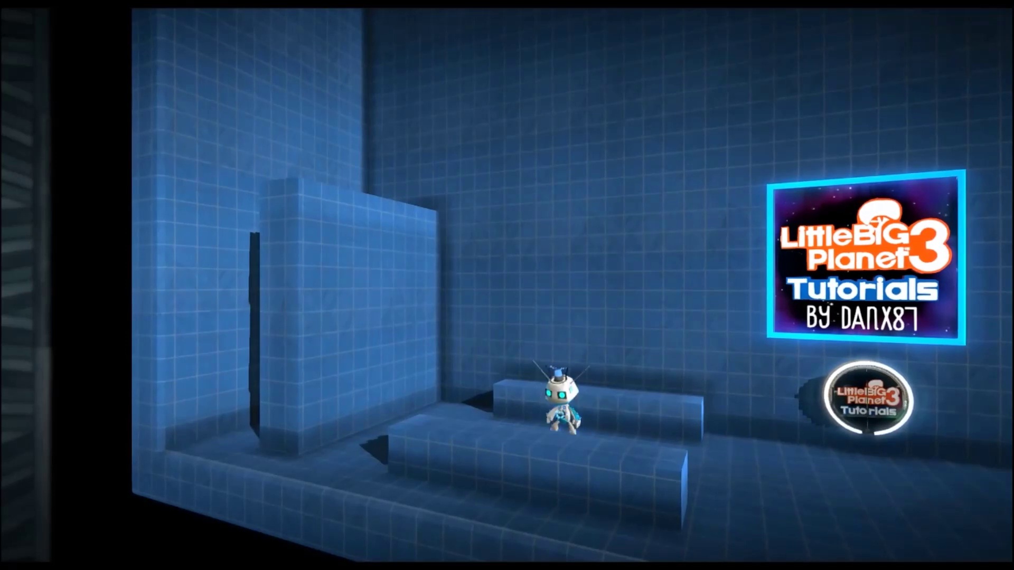
{"action": "key", "text": "Left"}
{"action": "key", "text": "space"}
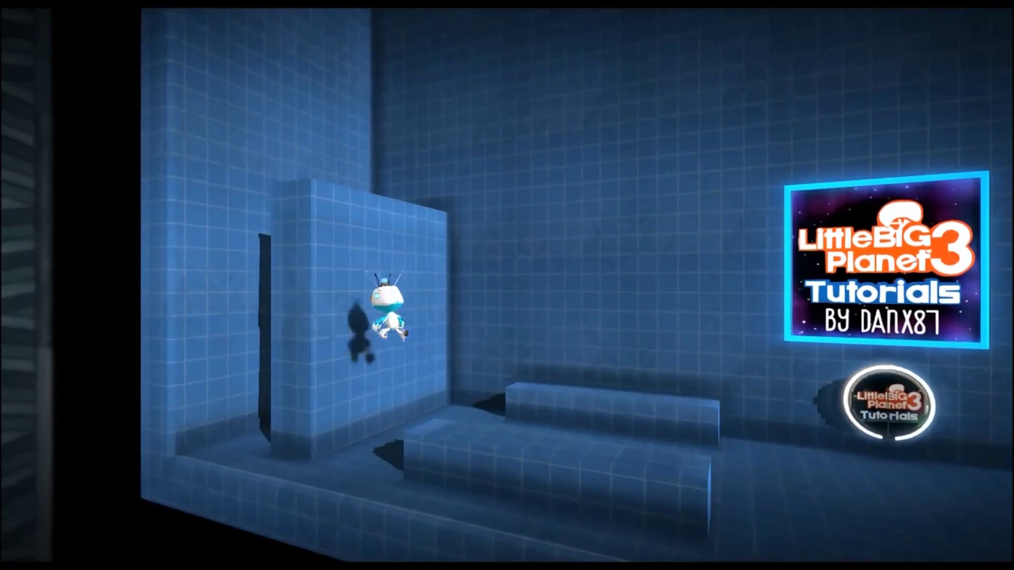
{"action": "key", "text": "space"}
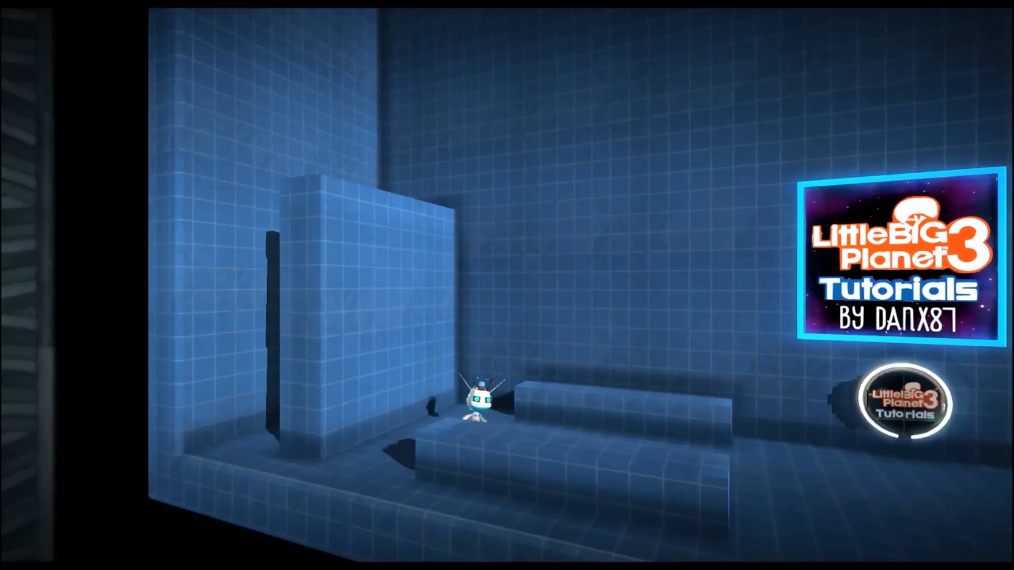
{"action": "key", "text": "Right"}
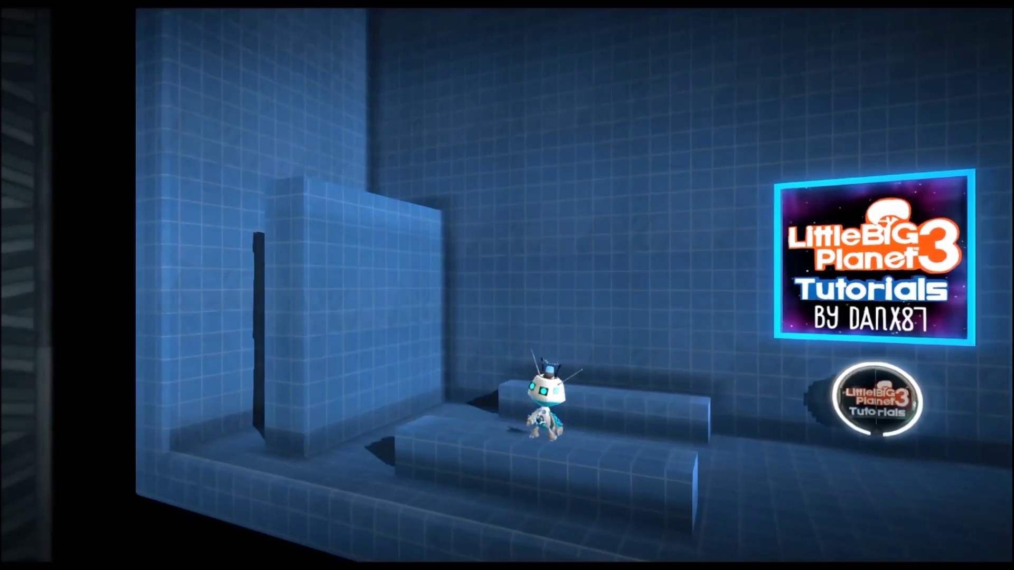
{"action": "key", "text": "Left"}
{"action": "key", "text": "space"}
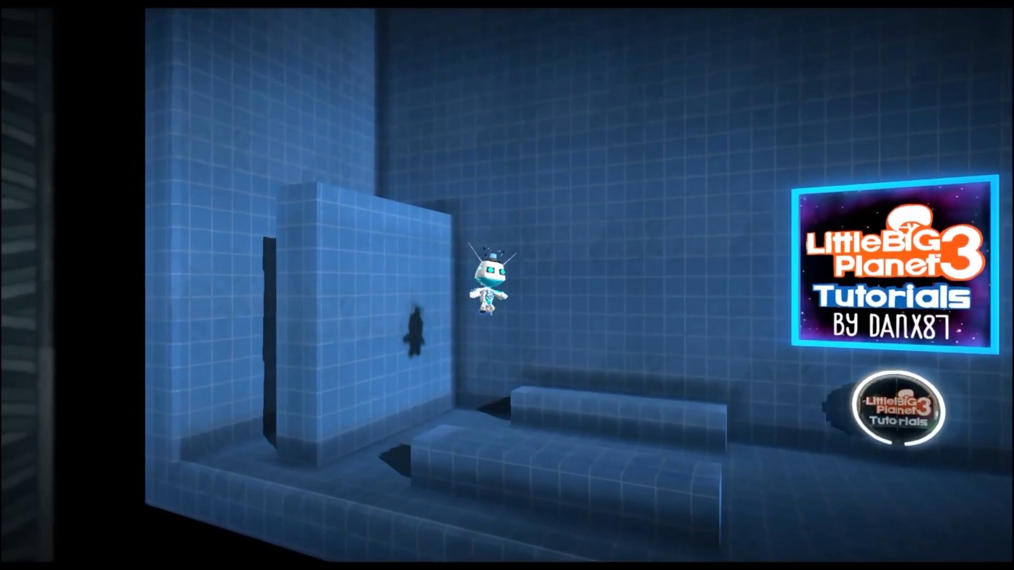
{"action": "key", "text": "Left"}
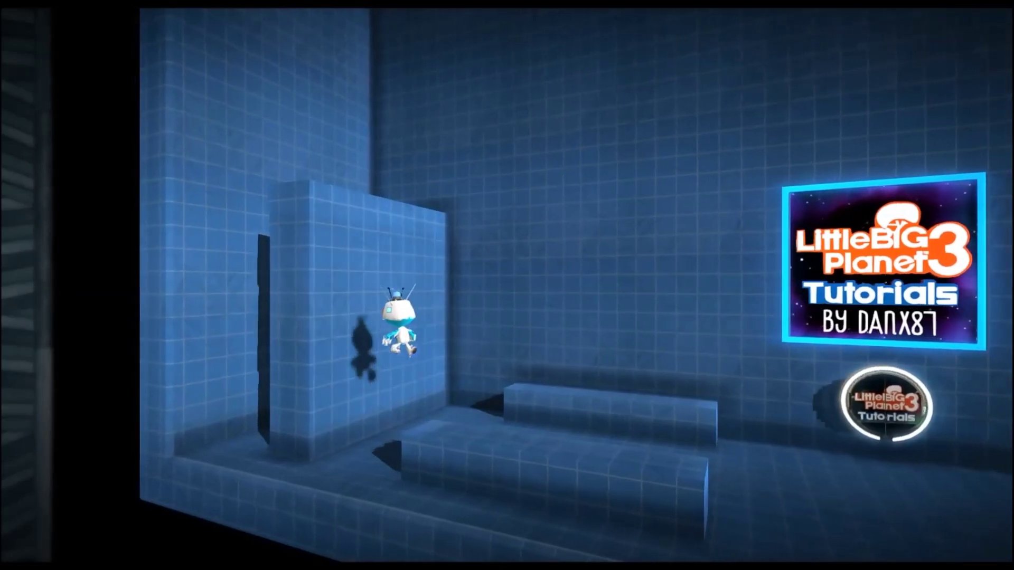
{"action": "key", "text": "space"}
{"action": "key", "text": "Right"}
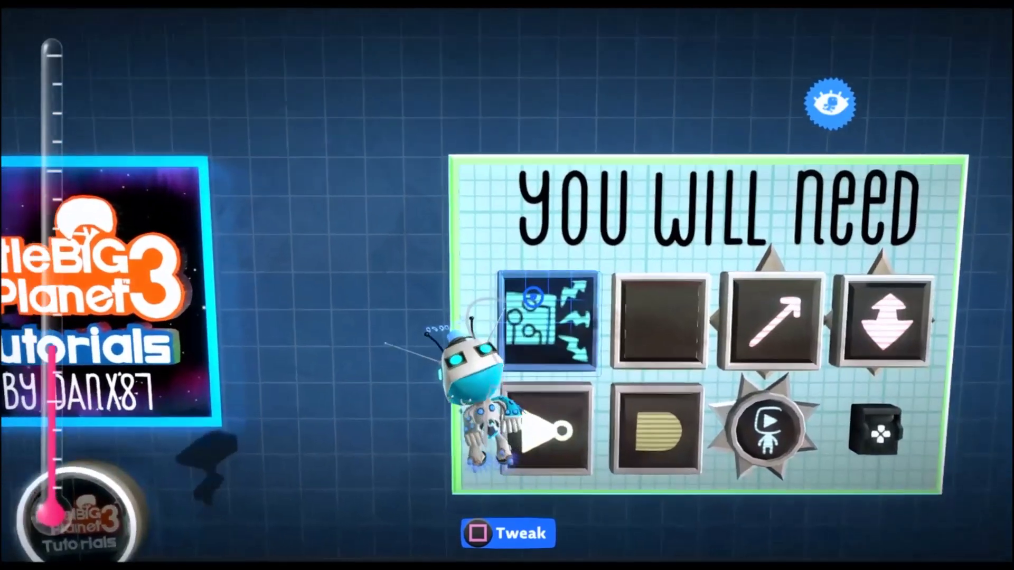
- Go through the gadgets shown on the "You will need" board, from the Broadcast Microchip to the Controlinator
{"action": "key", "text": "Right"}
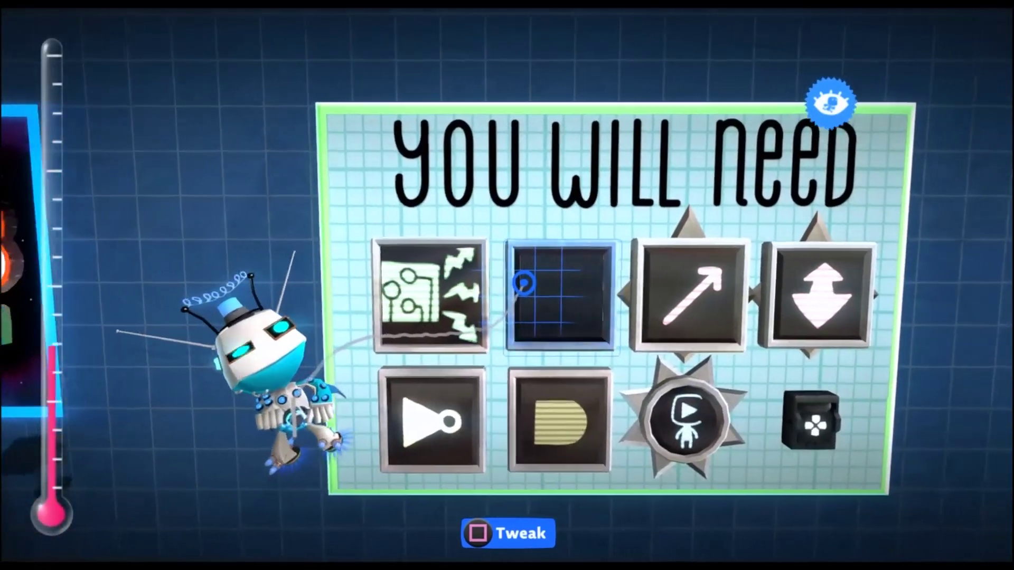
{"action": "key", "text": "Right"}
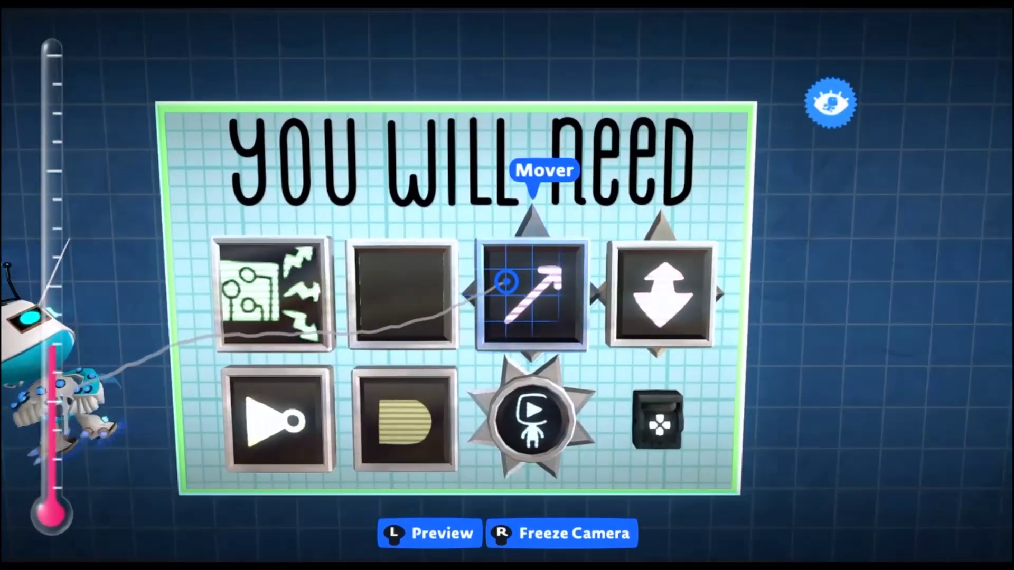
{"action": "key", "text": "Right"}
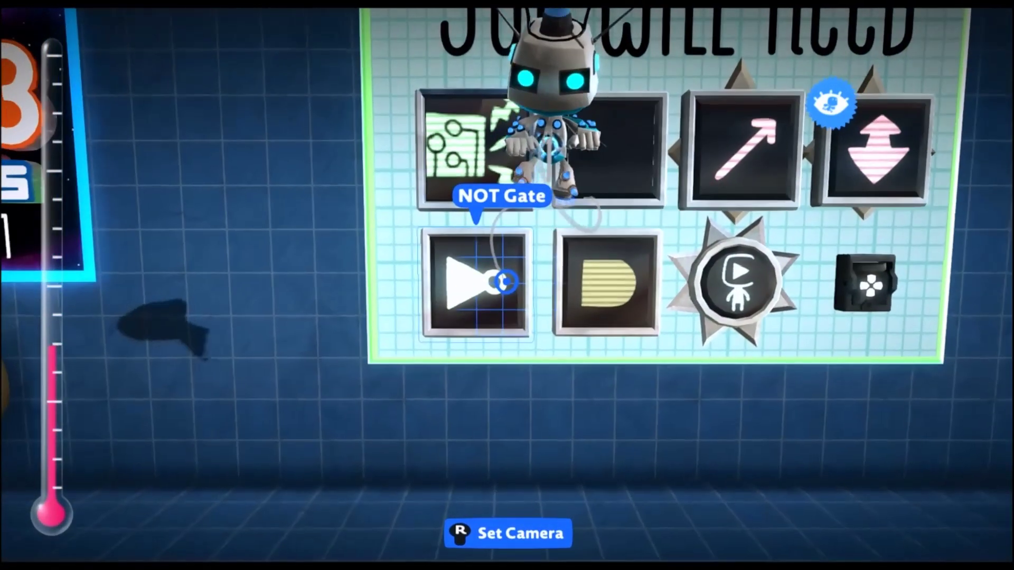
{"action": "key", "text": "Right"}
{"action": "key", "text": "Right"}
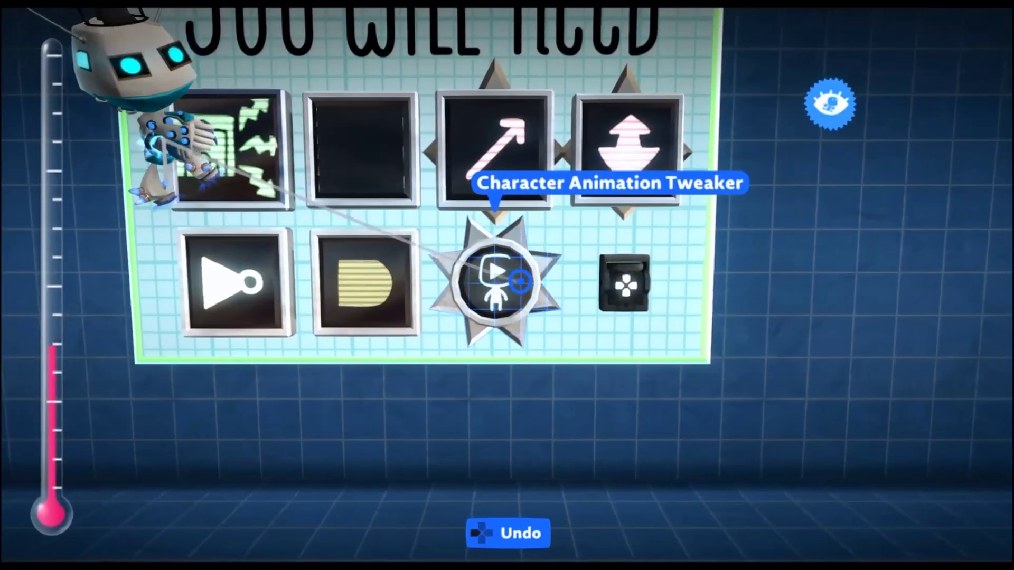
{"action": "key", "text": "Right"}
{"action": "key", "text": "Return"}
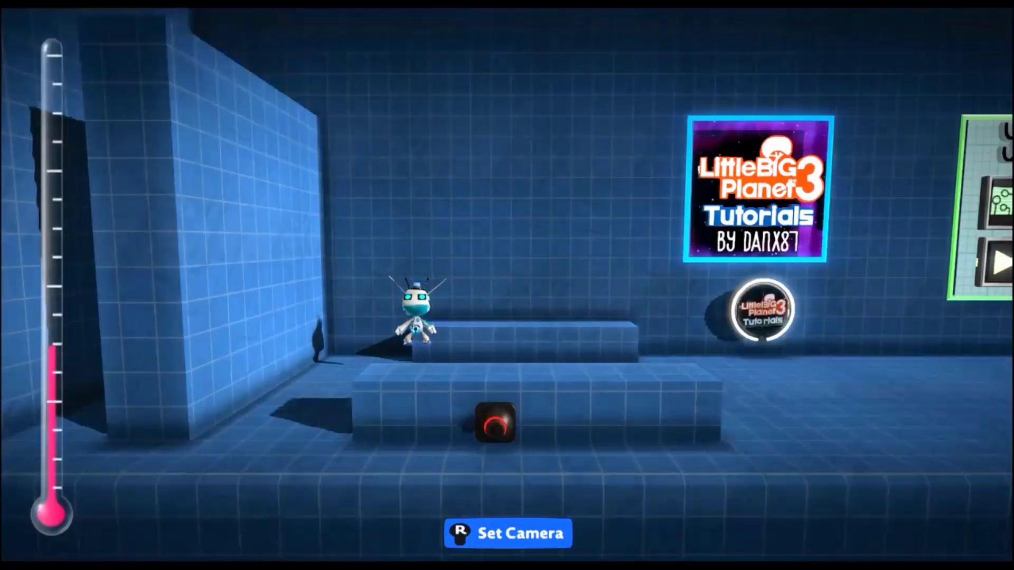
- Choose the Sticker Panel material with the square shape
{"action": "key", "text": "Return"}
{"action": "key", "text": "Return"}
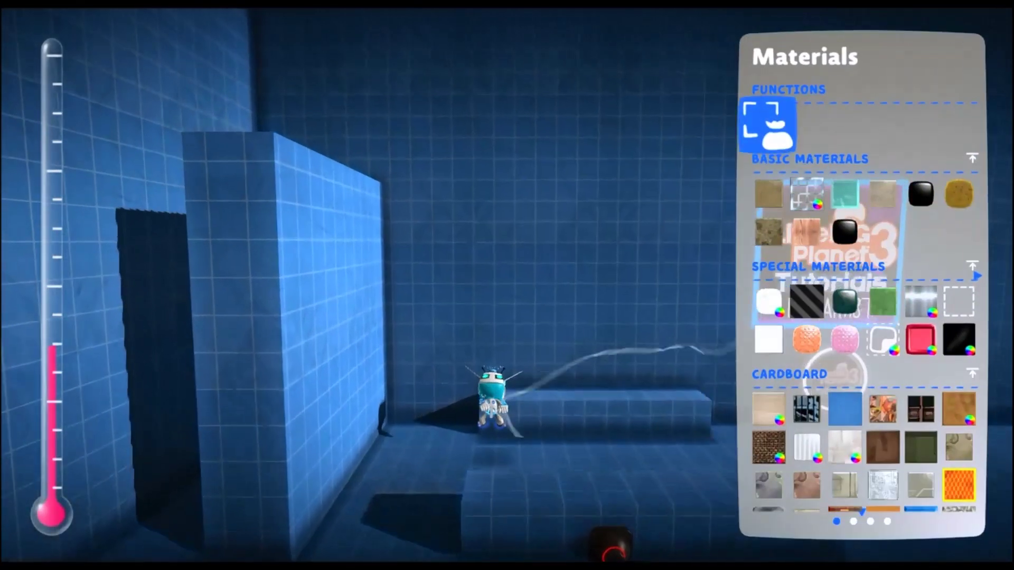
{"action": "key", "text": "Down"}
{"action": "key", "text": "Down"}
{"action": "key", "text": "Down"}
{"action": "key", "text": "Down"}
{"action": "key", "text": "Down"}
{"action": "key", "text": "Down"}
{"action": "key", "text": "Right"}
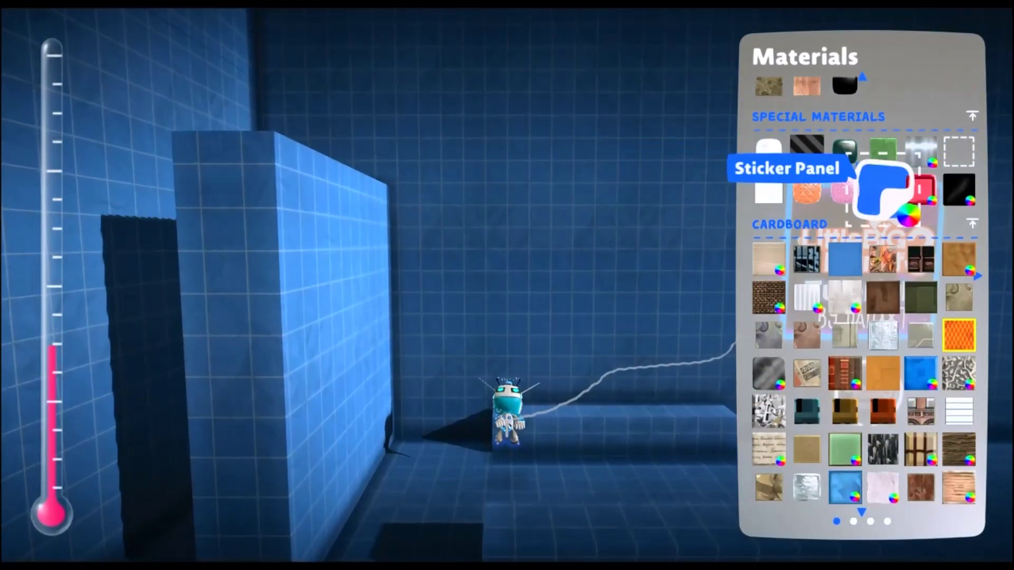
{"action": "key", "text": "Up"}
{"action": "key", "text": "Right"}
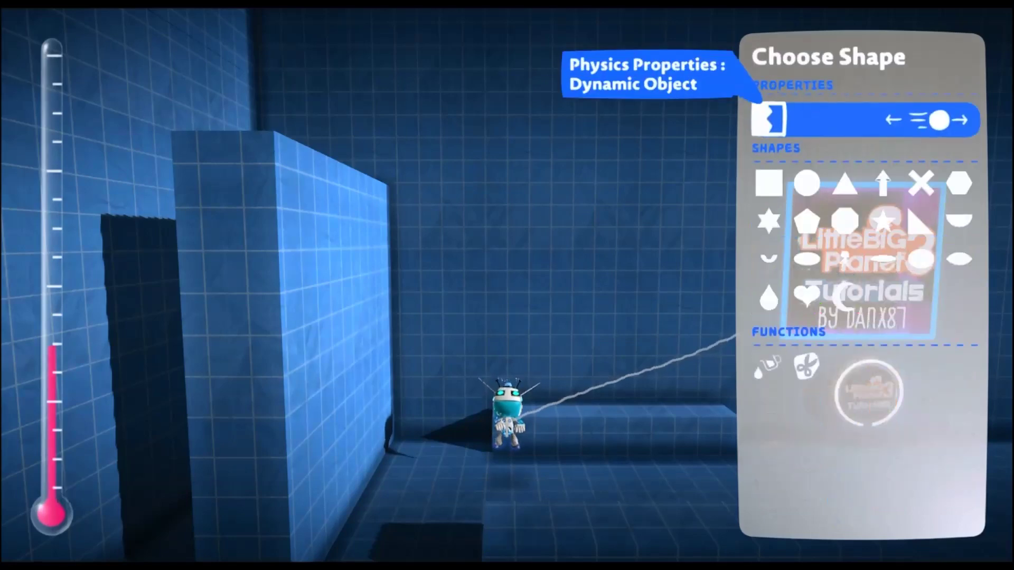
{"action": "key", "text": "Down"}
{"action": "key", "text": "Return"}
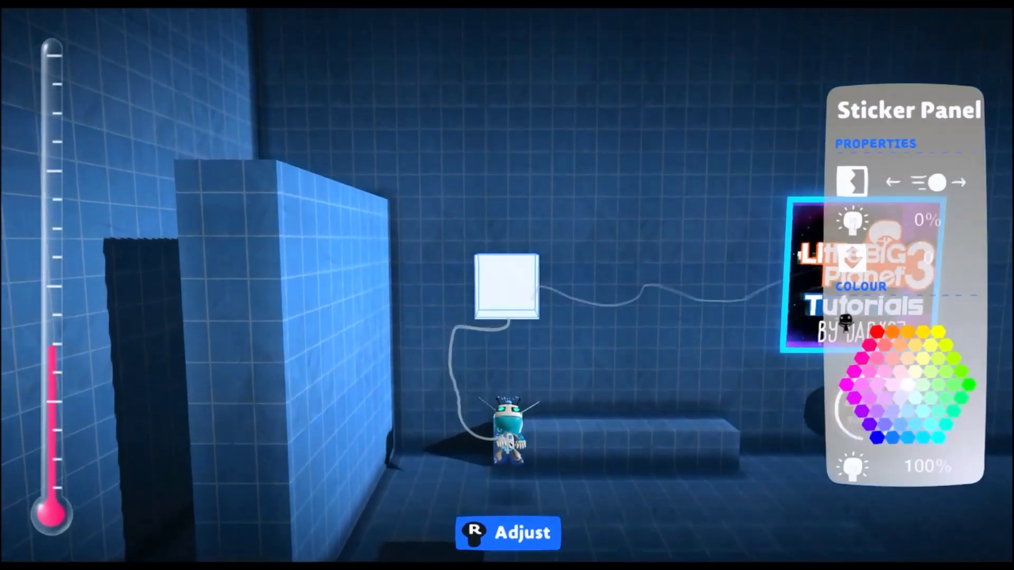
- Draw a thin vertical sticker panel strip beside the tall block, running from its top down to the floor
{"action": "key", "text": "Left"}
{"action": "key", "text": "Down"}
{"action": "key", "text": "Return"}
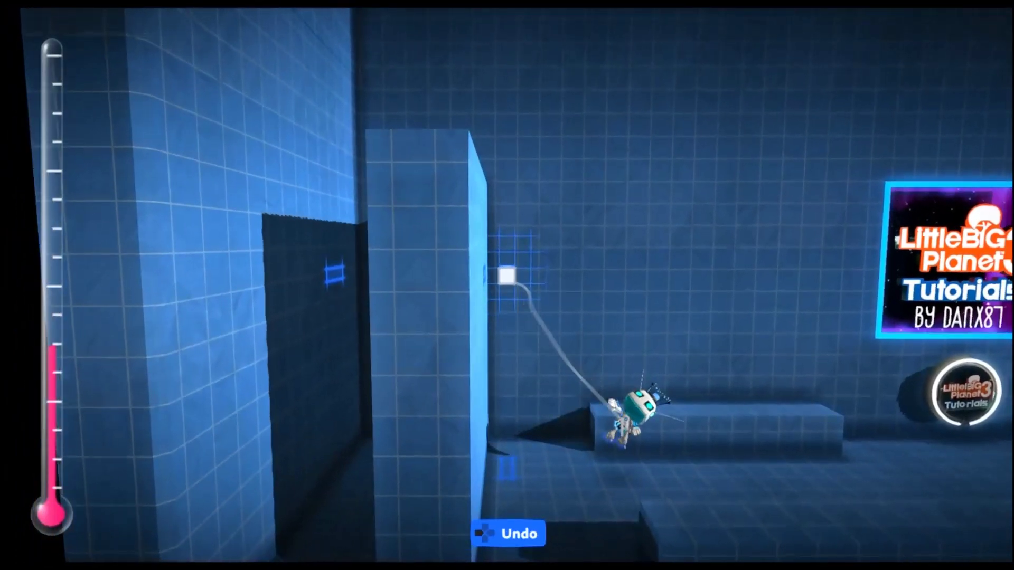
{"action": "key", "text": "Down"}
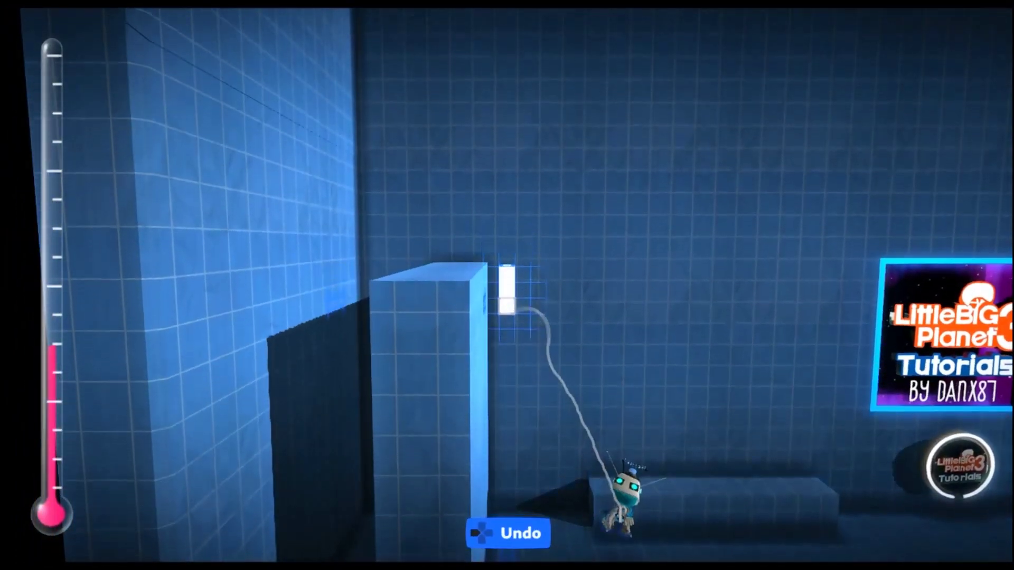
{"action": "key", "text": "Down"}
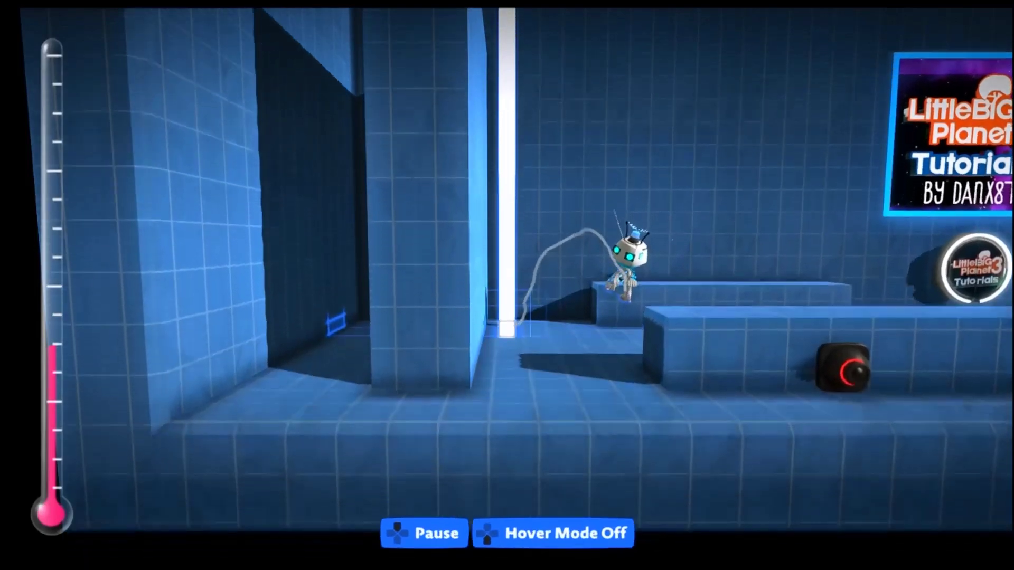
{"action": "key", "text": "Tab"}
{"action": "key", "text": "Return"}
{"action": "key", "text": "Escape"}
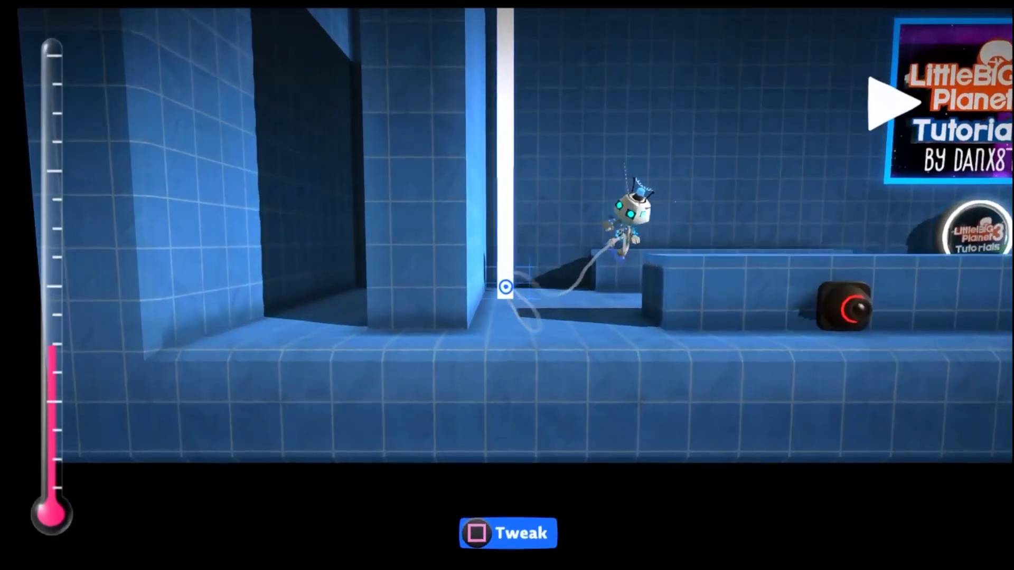
- Position the sticker panel along the tall block's side face and set its opacity to 30%
{"action": "key", "text": "Return"}
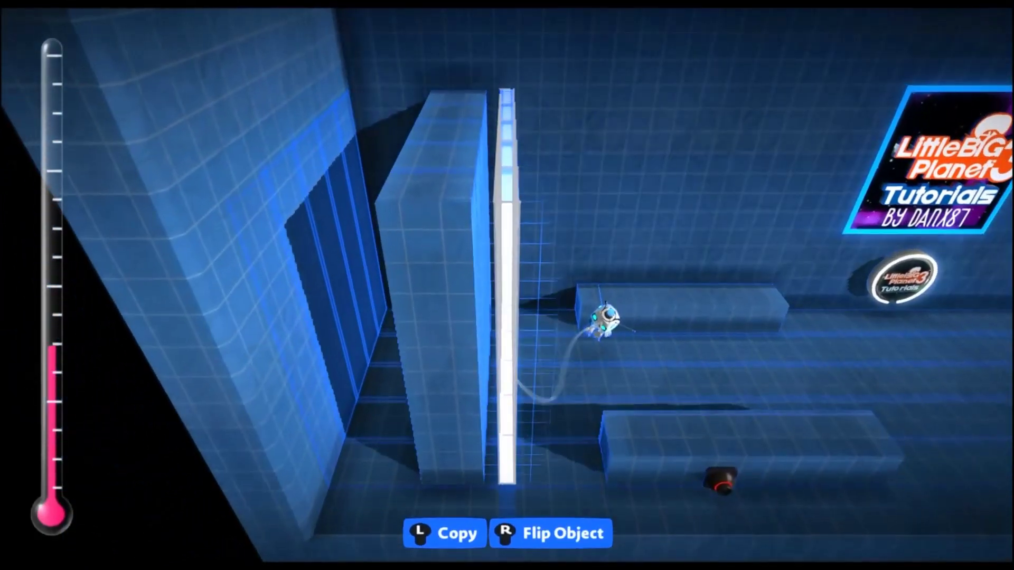
{"action": "key", "text": "Return"}
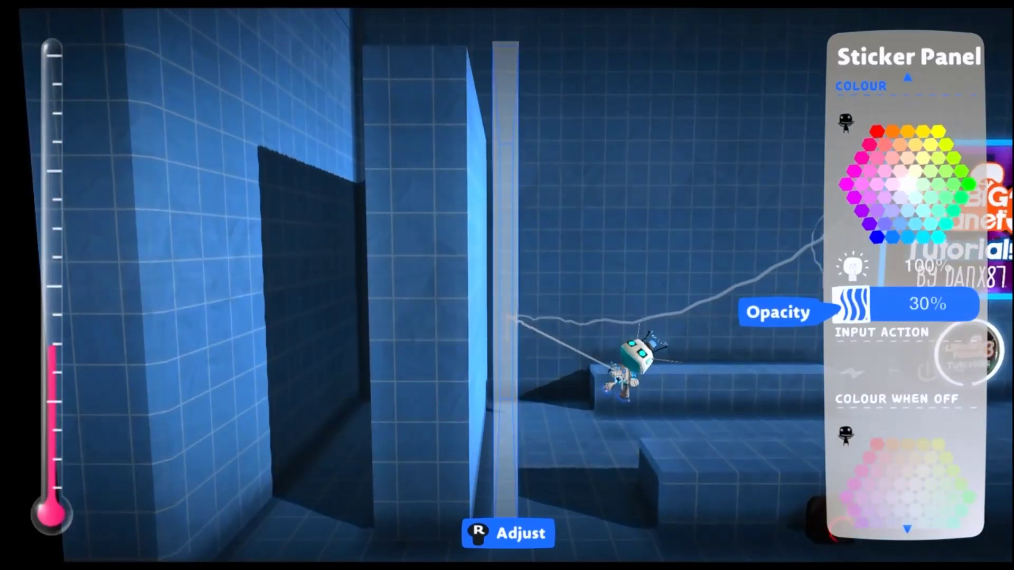
{"action": "key", "text": "Escape"}
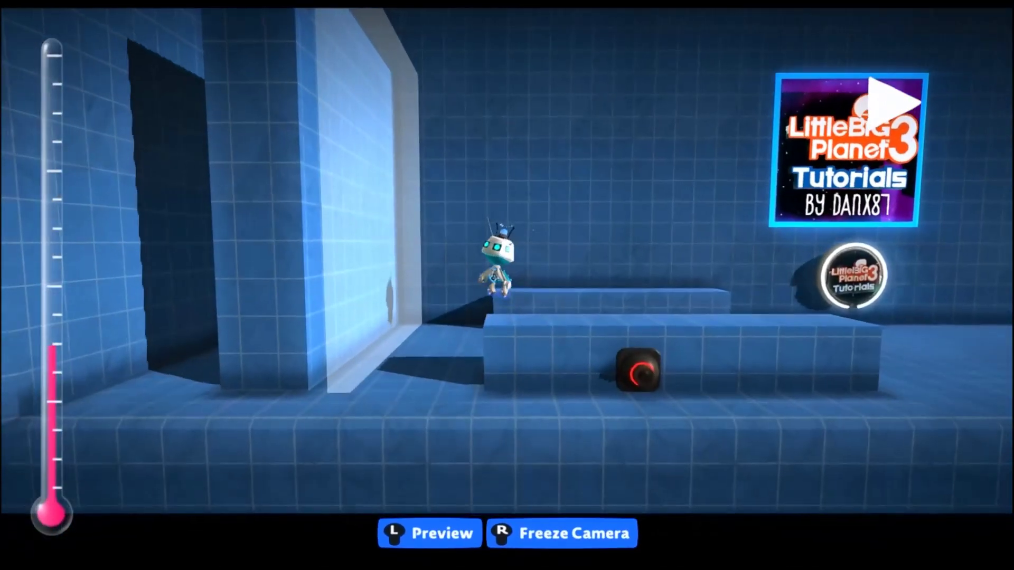
- Attach a Broadcast Microchip to the sticker panel and open its circuit board
{"action": "key", "text": "Return"}
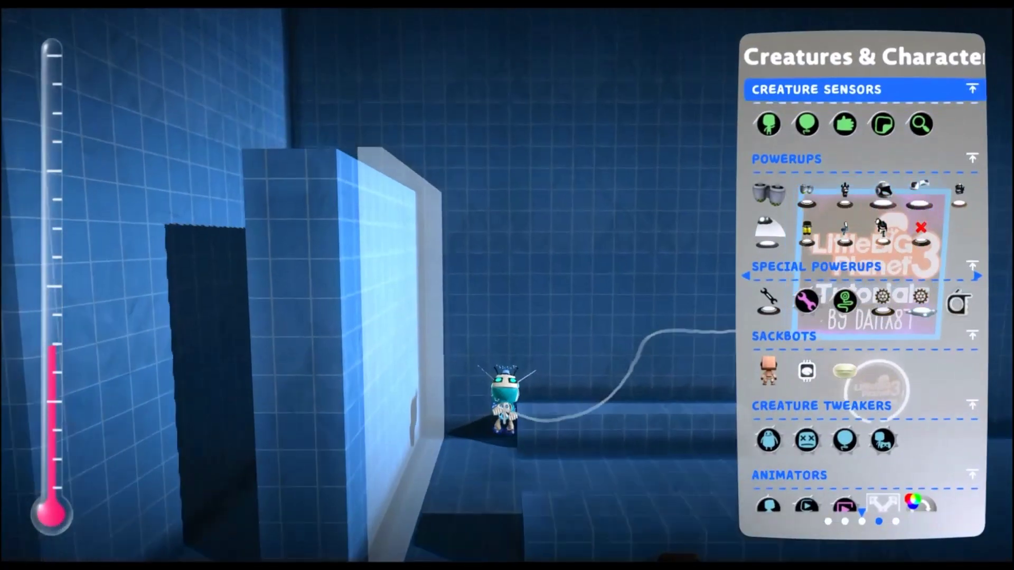
{"action": "key", "text": "Left"}
{"action": "key", "text": "Left"}
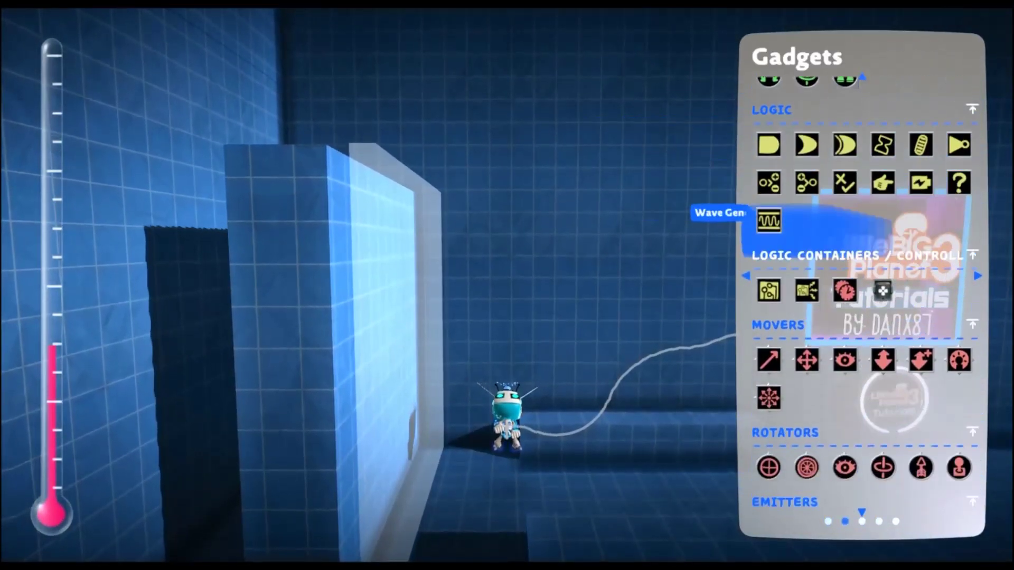
{"action": "key", "text": "Return"}
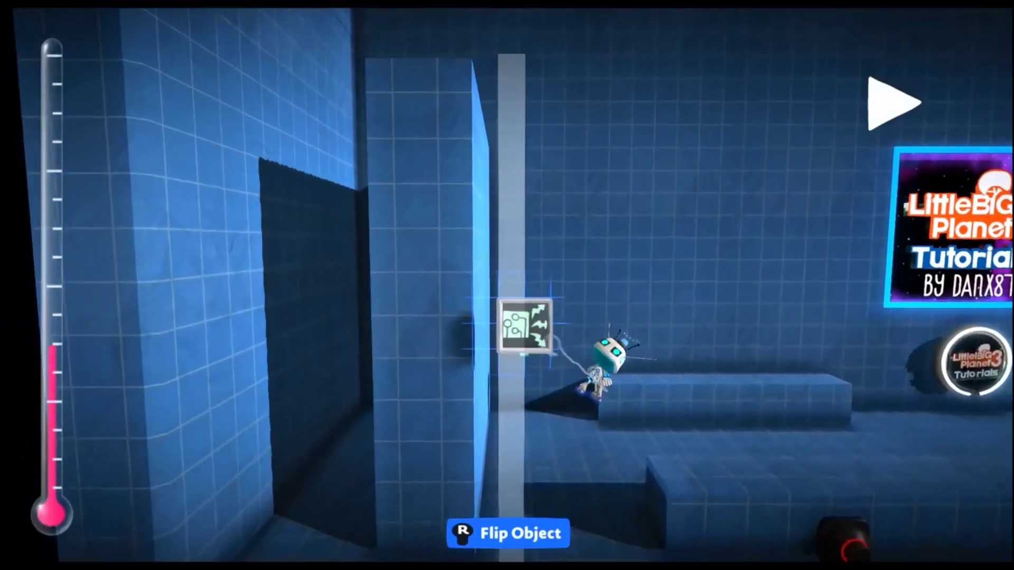
{"action": "key", "text": "Return"}
{"action": "key", "text": "Escape"}
{"action": "key", "text": "Escape"}
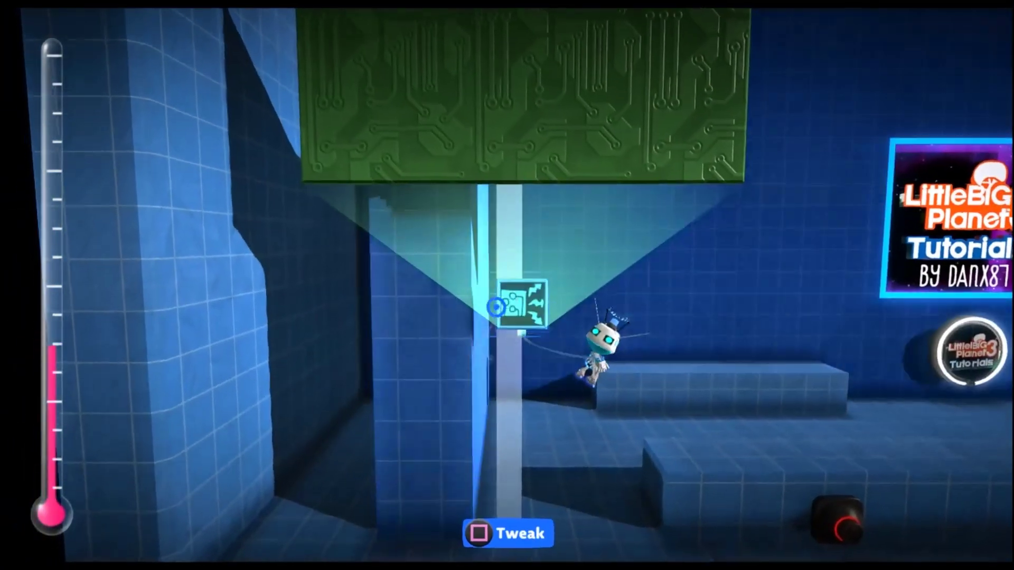
- Set the Broadcast Microchip to broadcast to All in Contact
{"action": "key", "text": "Return"}
{"action": "key", "text": "Down"}
{"action": "key", "text": "Down"}
{"action": "key", "text": "Down"}
{"action": "key", "text": "Down"}
{"action": "key", "text": "Down"}
{"action": "key", "text": "Up"}
{"action": "key", "text": "Right"}
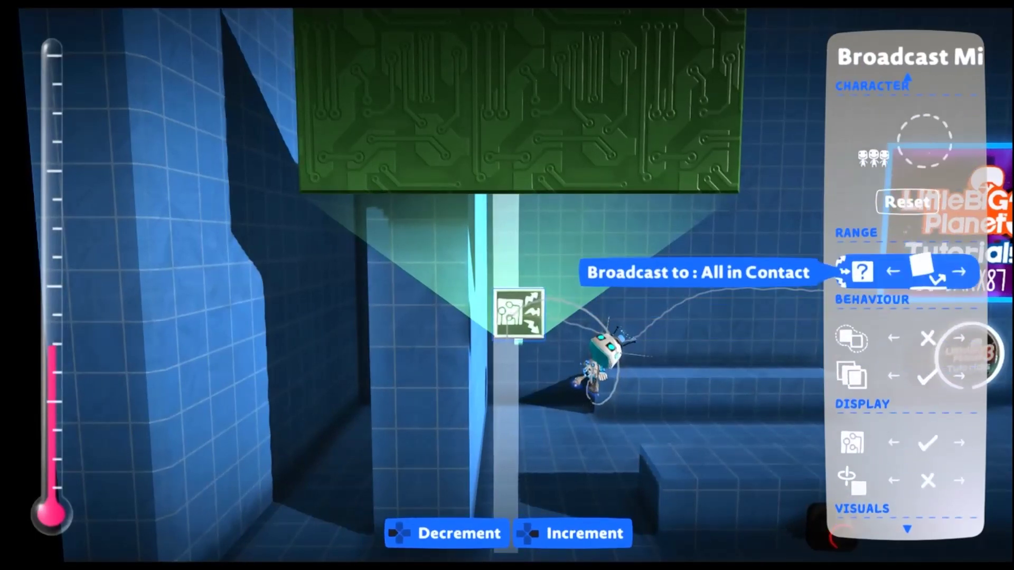
{"action": "key", "text": "Escape"}
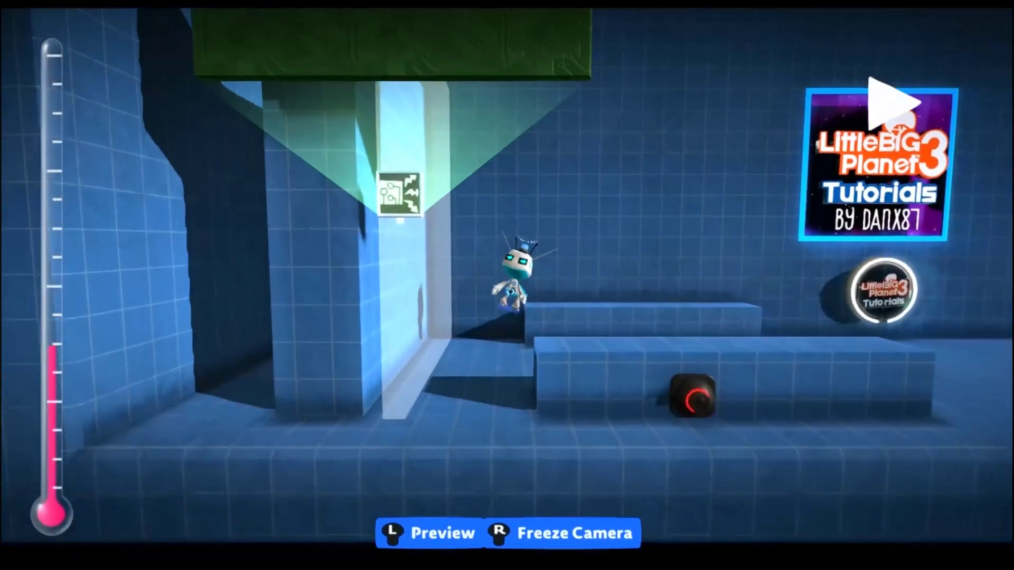
- Place a Controlinator on the Broadcast Microchip's circuit board
{"action": "key", "text": "Escape"}
{"action": "key", "text": "Down"}
{"action": "key", "text": "Return"}
{"action": "key", "text": "Right"}
{"action": "key", "text": "Right"}
{"action": "key", "text": "Return"}
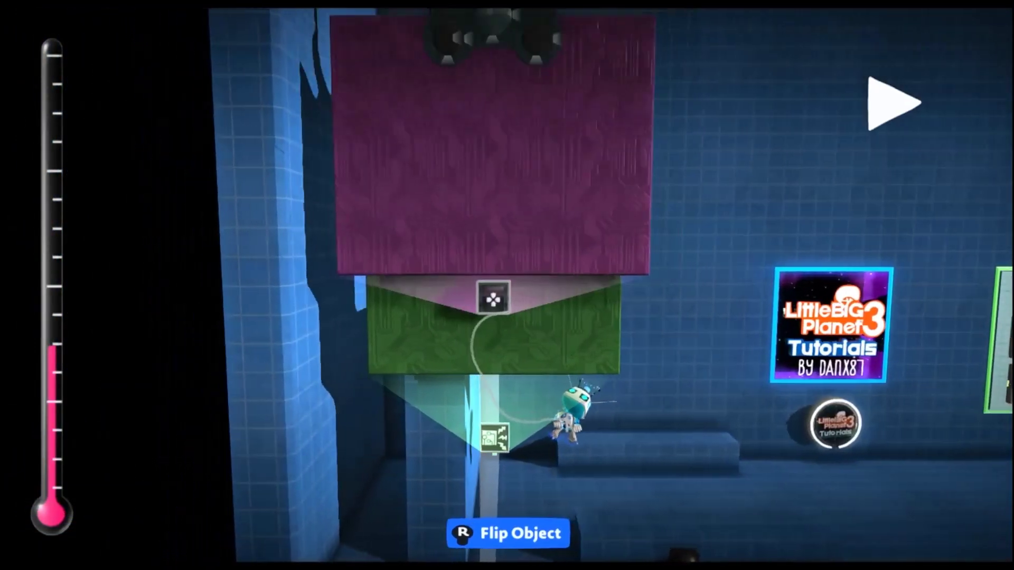
{"action": "key", "text": "Return"}
- Place the Controlinator and set its remote control to Receiver with Controlled by Nearest Player
{"action": "key", "text": "Return"}
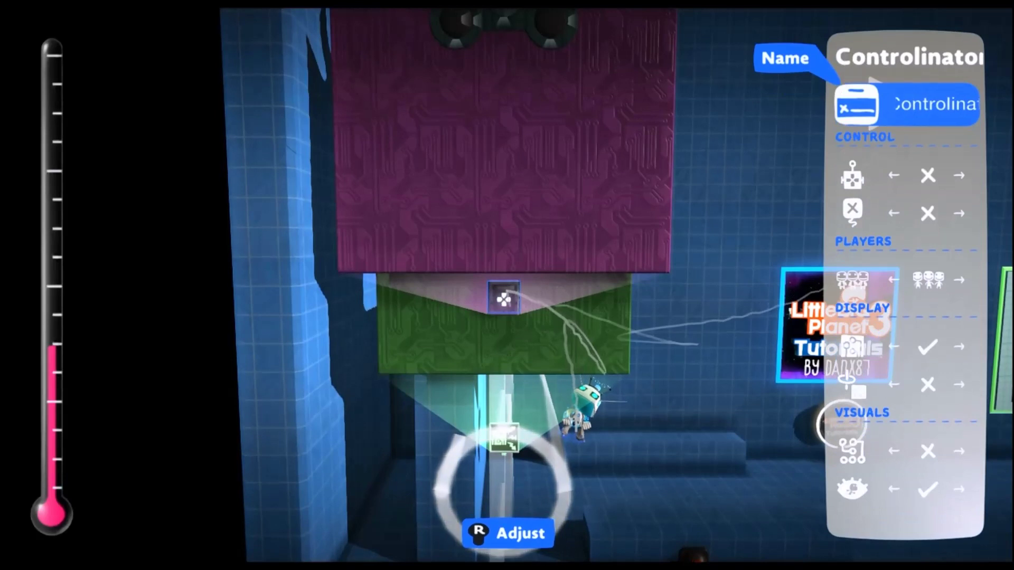
{"action": "key", "text": "Down"}
{"action": "key", "text": "Right"}
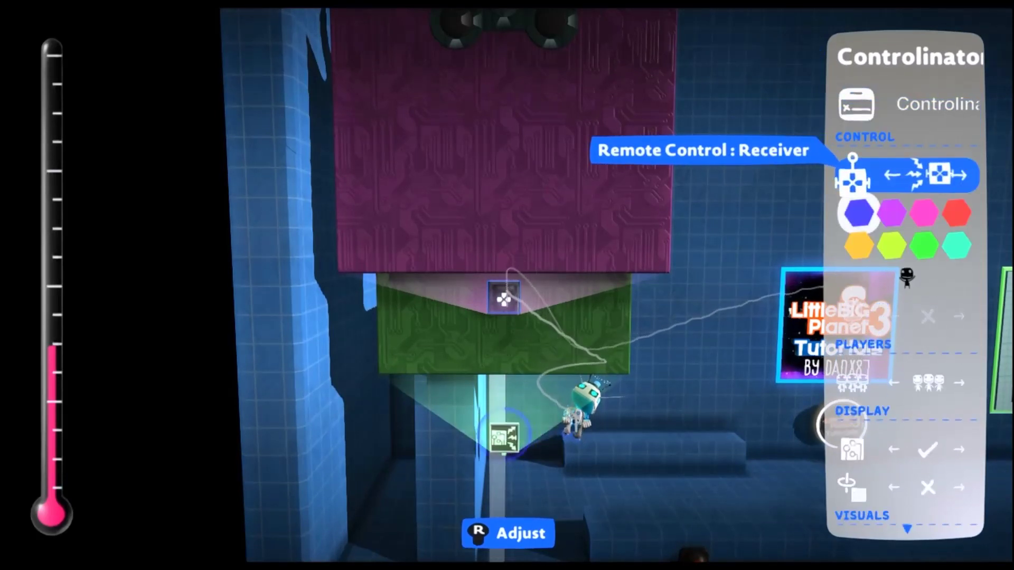
{"action": "key", "text": "Down"}
{"action": "key", "text": "Down"}
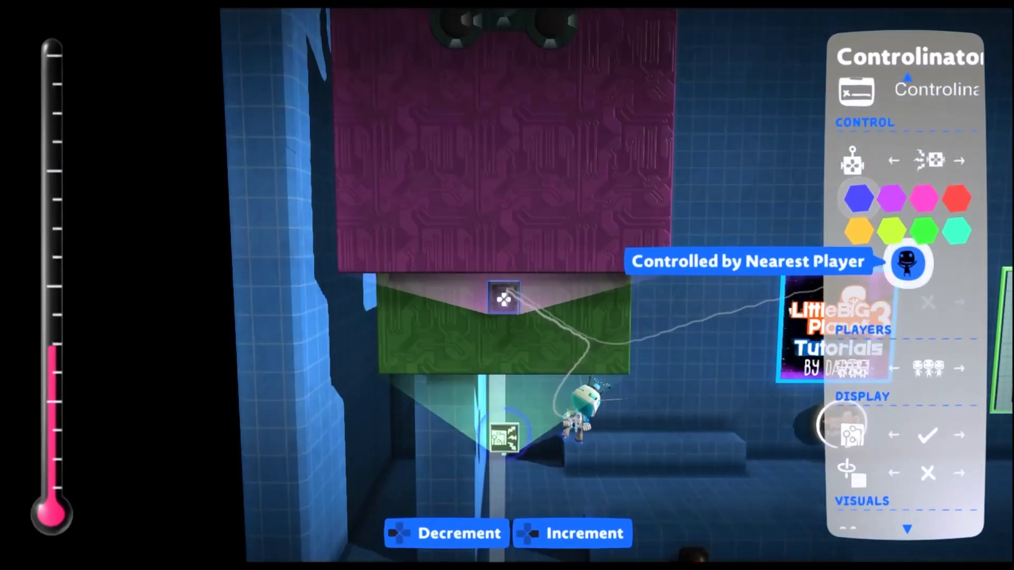
{"action": "key", "text": "Escape"}
- Place an In/Out Mover on the Controlinator's circuit board
{"action": "key", "text": "Tab"}
{"action": "key", "text": "Down"}
{"action": "key", "text": "Return"}
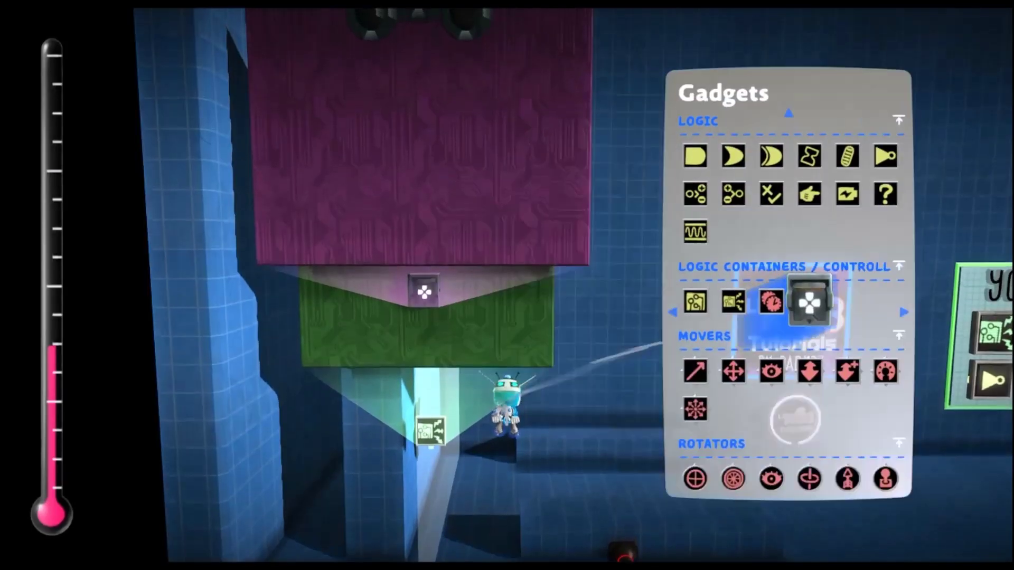
{"action": "key", "text": "Down"}
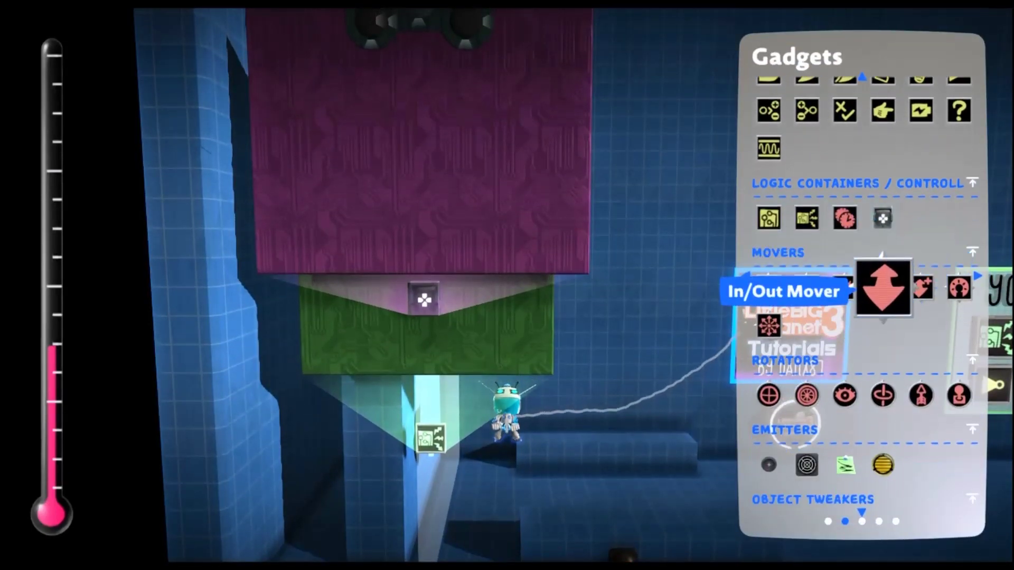
{"action": "key", "text": "Return"}
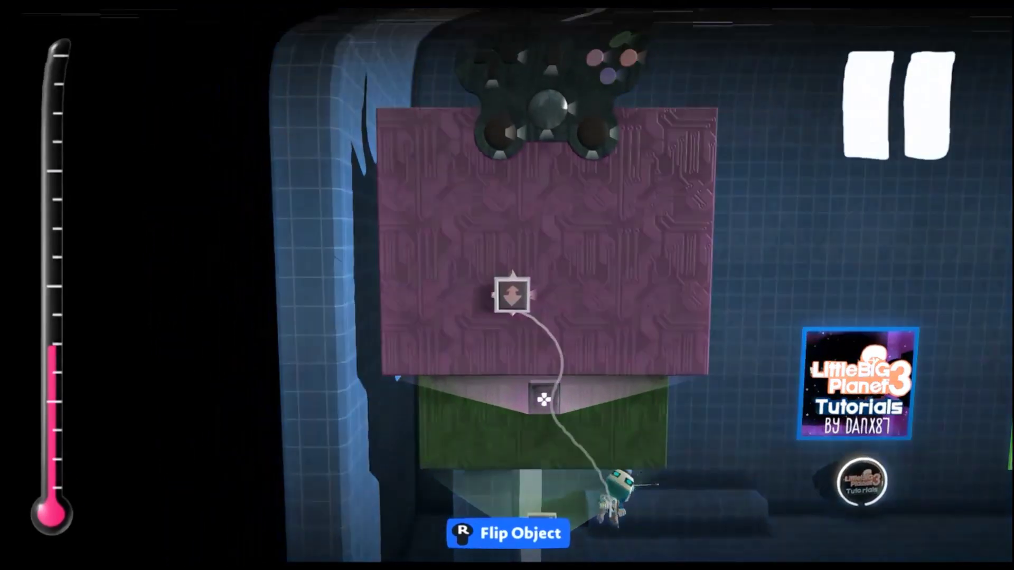
{"action": "key", "text": "Return"}
- Set the In/Out Mover's input action to Move to Layer 7
{"action": "key", "text": "Tab"}
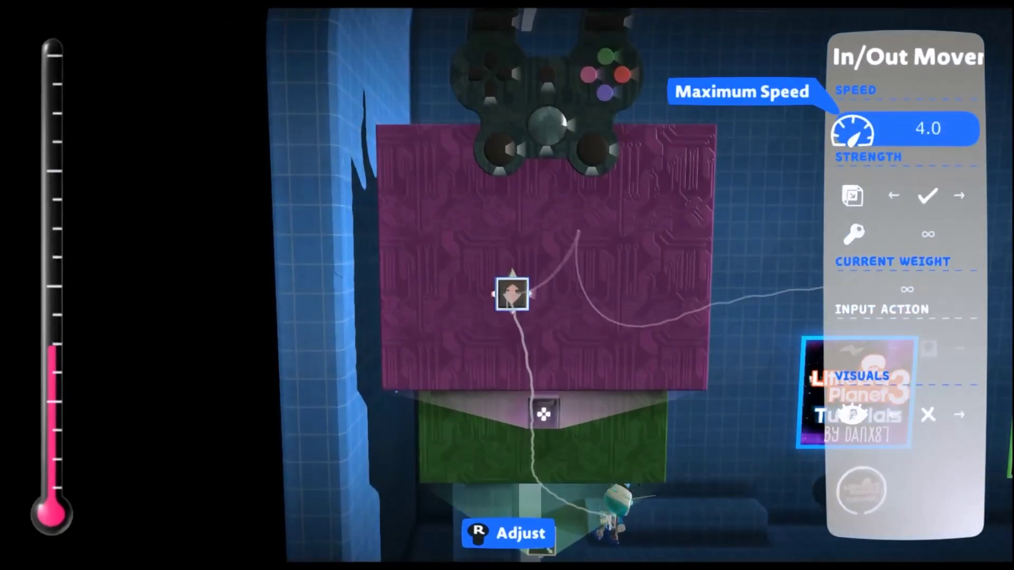
{"action": "key", "text": "Down"}
{"action": "key", "text": "Down"}
{"action": "key", "text": "Down"}
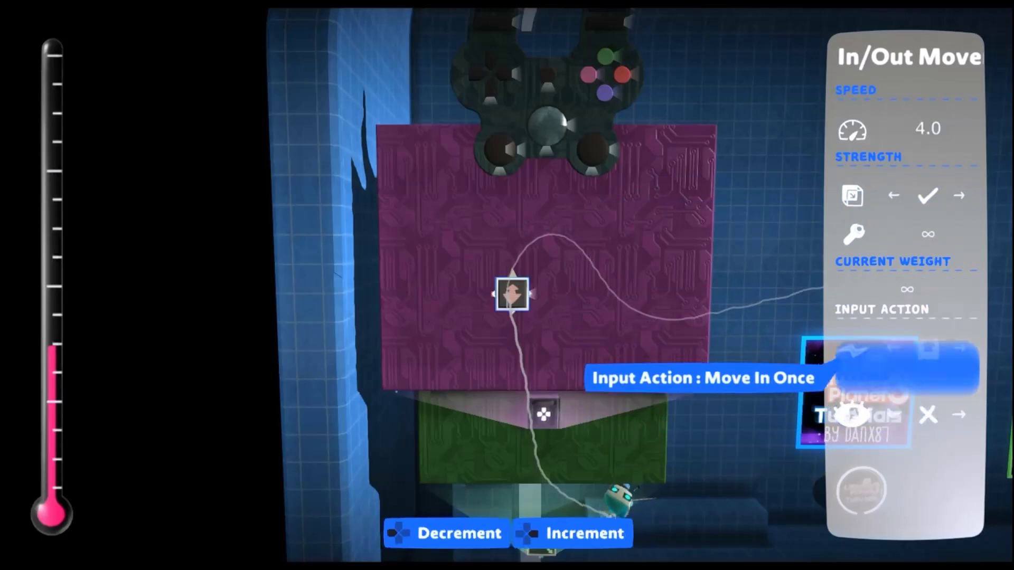
{"action": "key", "text": "Escape"}
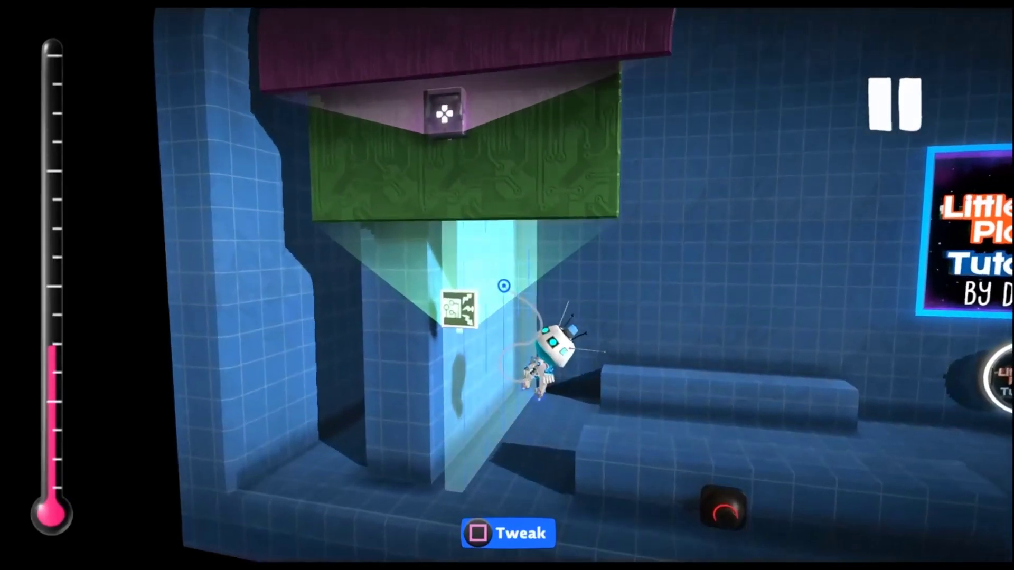
{"action": "mouse_move", "coordinate": [502, 286]}
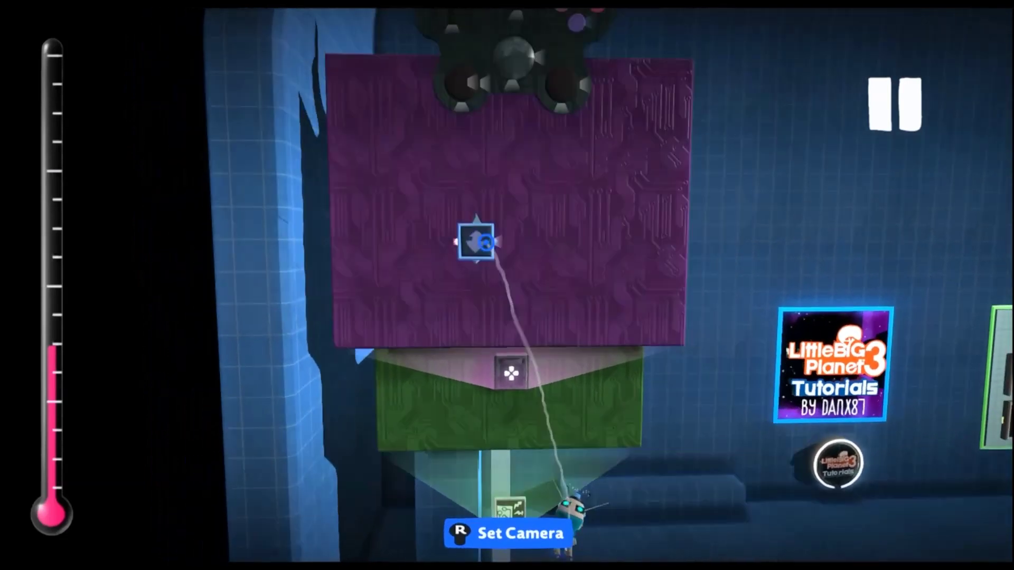
{"action": "left_click", "coordinate": [486, 242]}
{"action": "key", "text": "Right"}
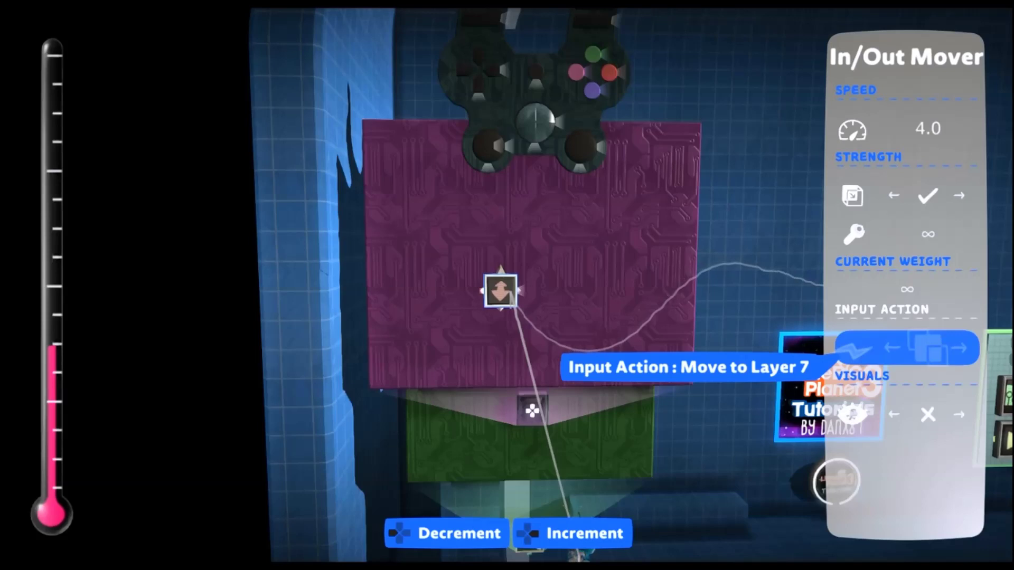
{"action": "key", "text": "Escape"}
- Add a Timer to the Controlinator's circuit board above the In/Out Mover
{"action": "key", "text": "z"}
{"action": "key", "text": "Return"}
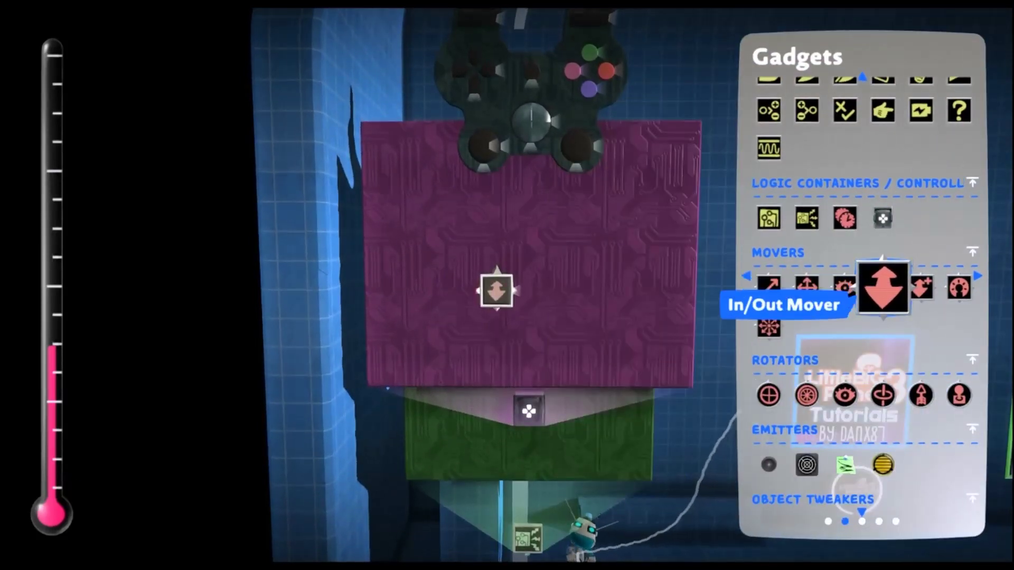
{"action": "key", "text": "Up"}
{"action": "key", "text": "Up"}
{"action": "key", "text": "Up"}
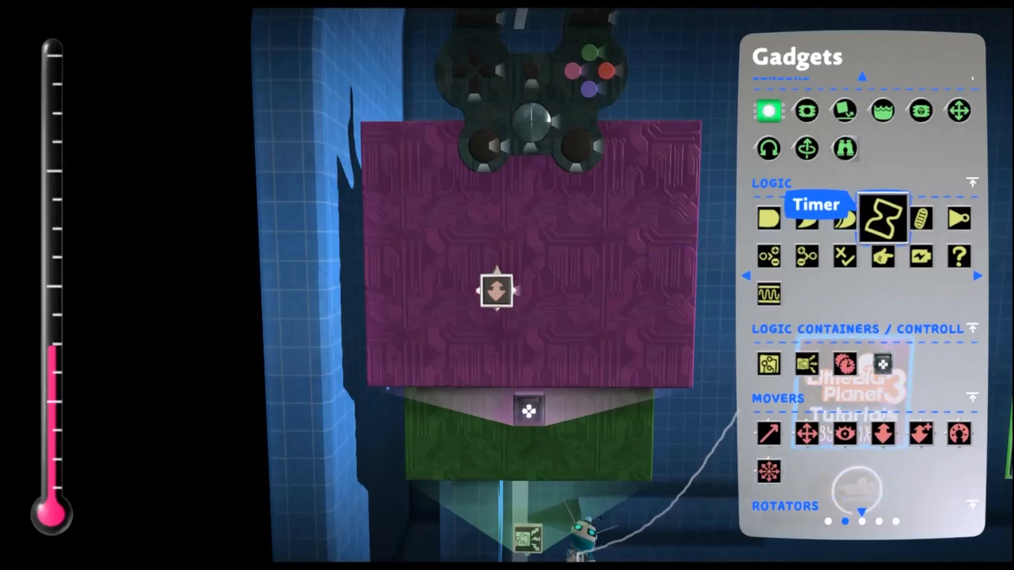
{"action": "key", "text": "Return"}
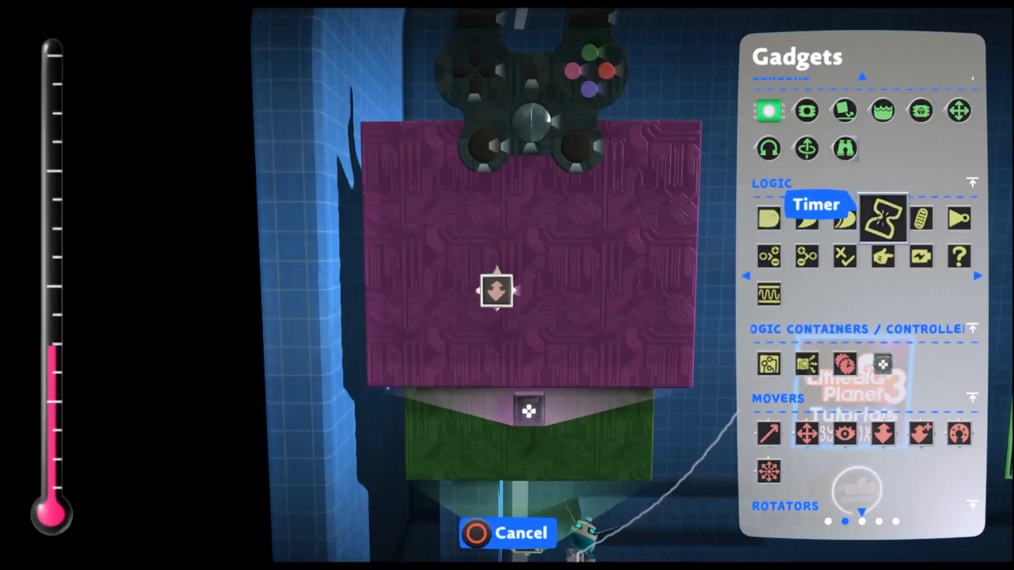
{"action": "key", "text": "Up"}
{"action": "key", "text": "Return"}
- Set the Timer's target time to 0.5 s and its input action to Start Count Down, and shrink its gadget to a square
{"action": "key", "text": "Left"}
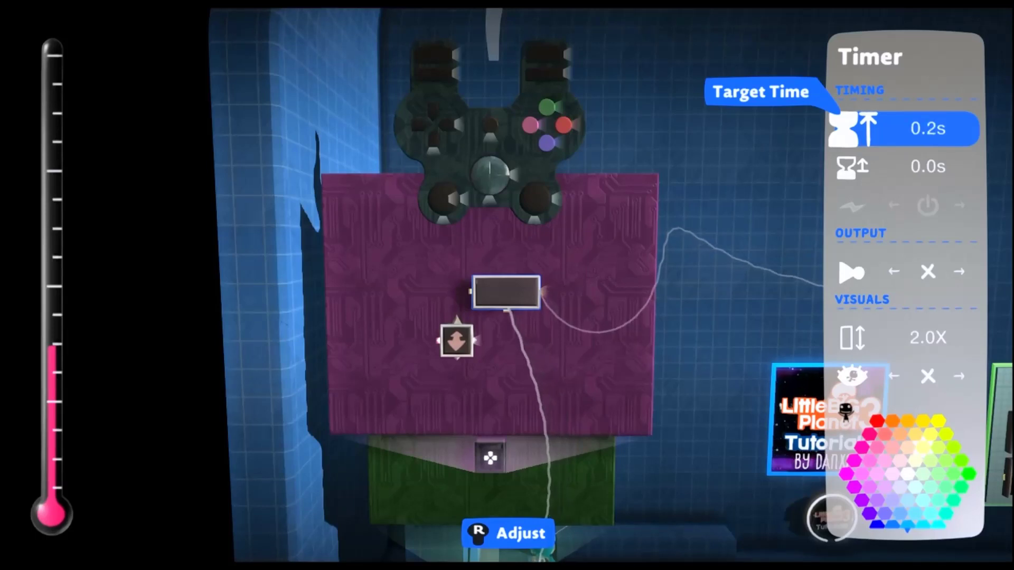
{"action": "key", "text": "Down"}
{"action": "key", "text": "Right"}
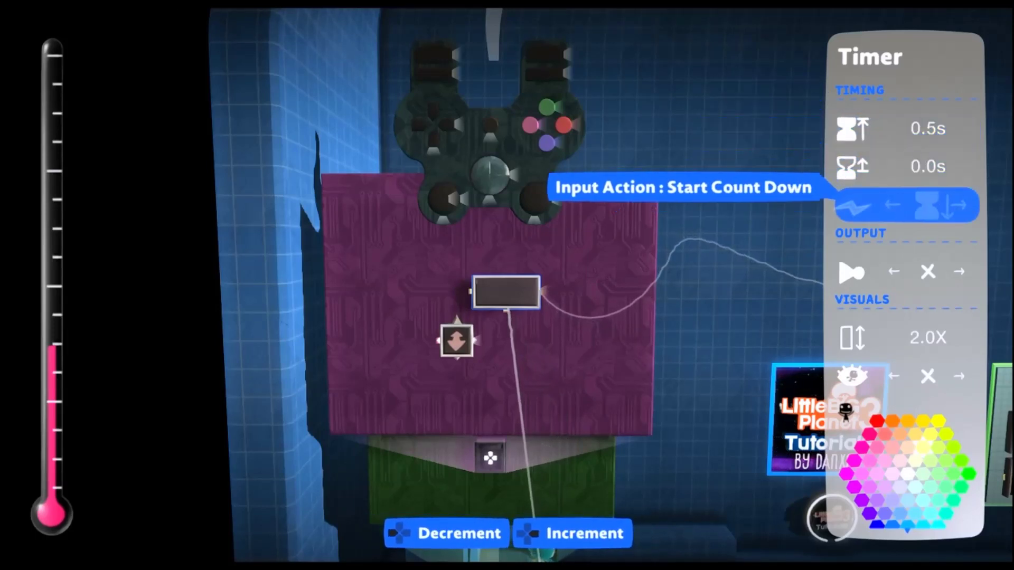
{"action": "key", "text": "Escape"}
{"action": "key", "text": "Up"}
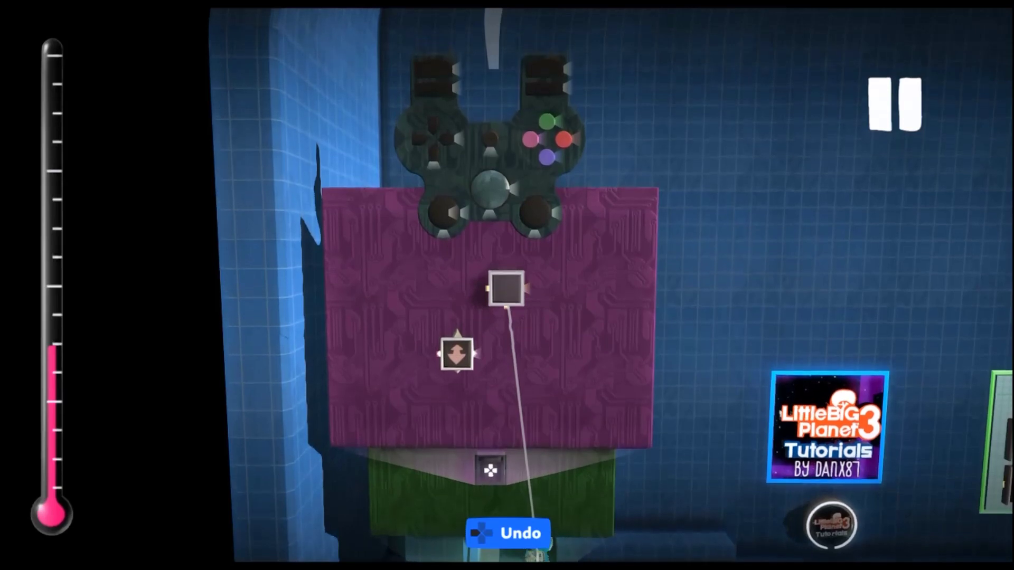
- Wire the Controlinator's Cross button output to the Timer's input
{"action": "key", "text": "Right"}
{"action": "key", "text": "Return"}
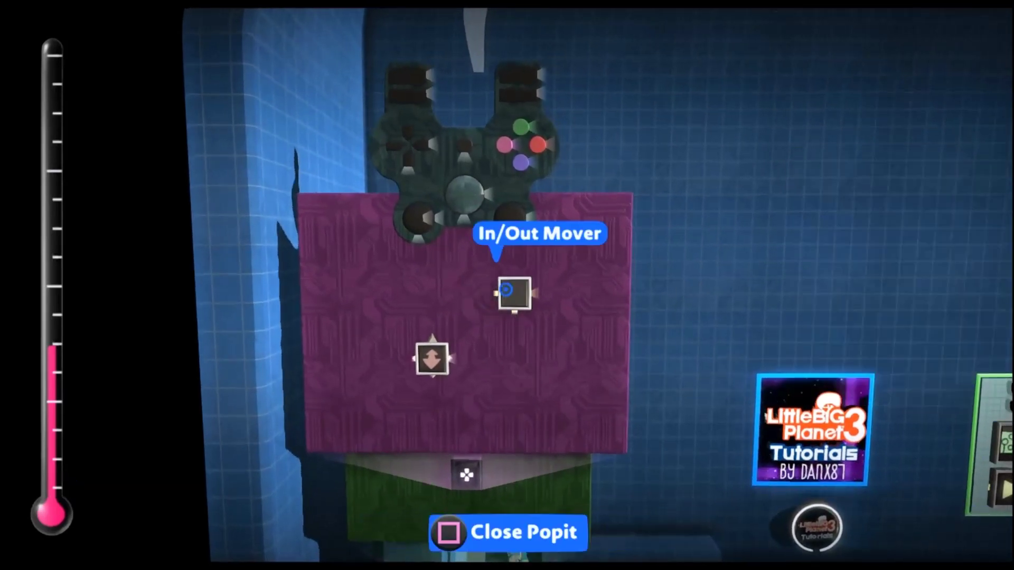
{"action": "left_click", "coordinate": [507, 270]}
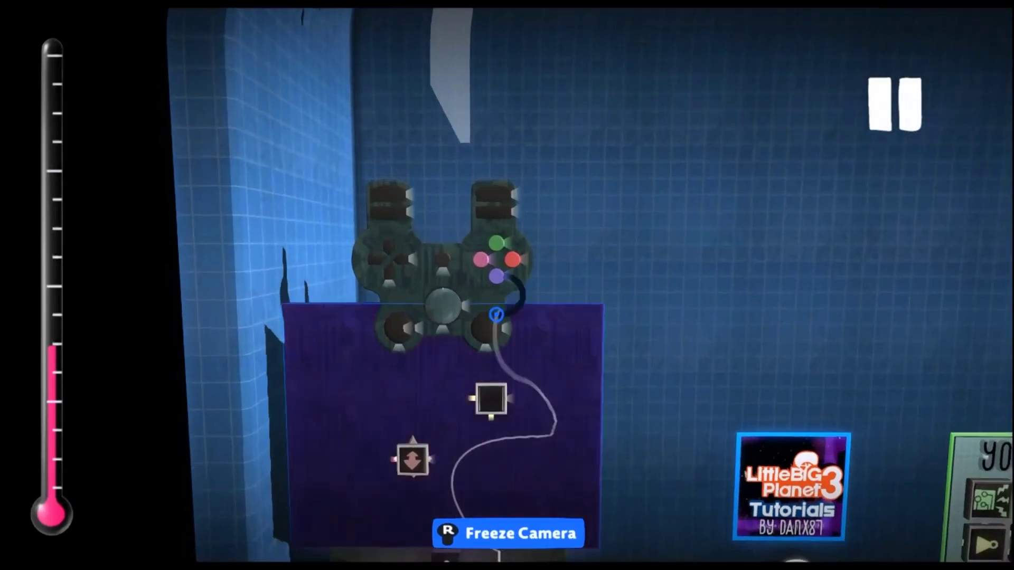
{"action": "left_click", "coordinate": [506, 307]}
- Place a Mover on the circuit board beside the Timer's output
{"action": "key", "text": "Tab"}
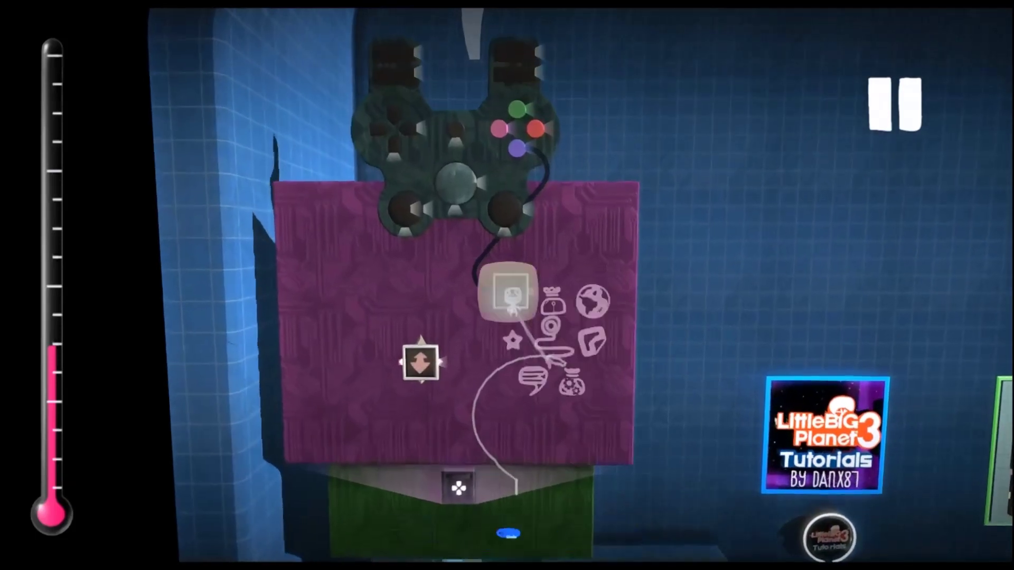
{"action": "key", "text": "Down"}
{"action": "key", "text": "Down"}
{"action": "key", "text": "Down"}
{"action": "key", "text": "Down"}
{"action": "key", "text": "Down"}
{"action": "key", "text": "Down"}
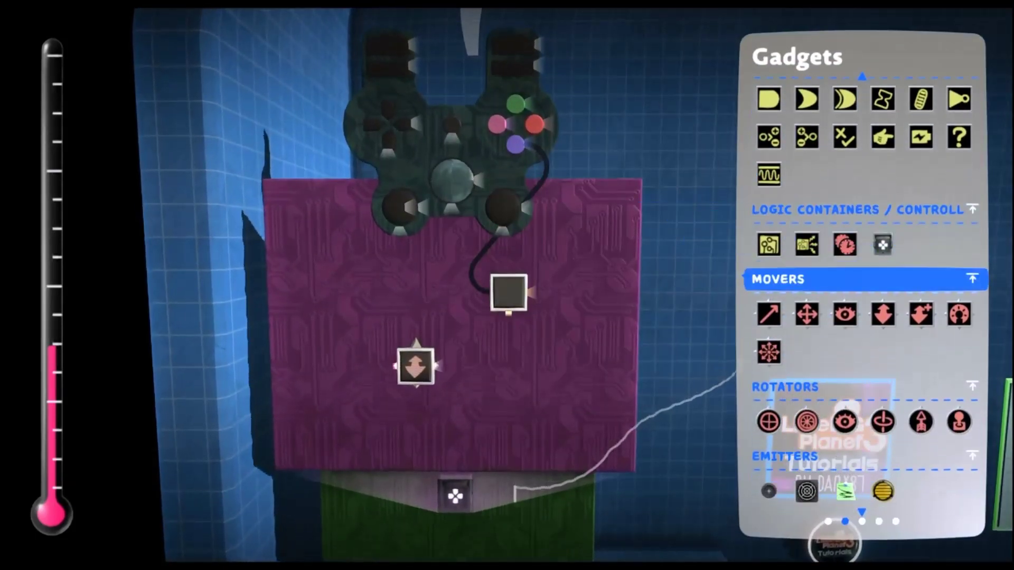
{"action": "key", "text": "Left"}
{"action": "key", "text": "Left"}
{"action": "key", "text": "Left"}
{"action": "key", "text": "Return"}
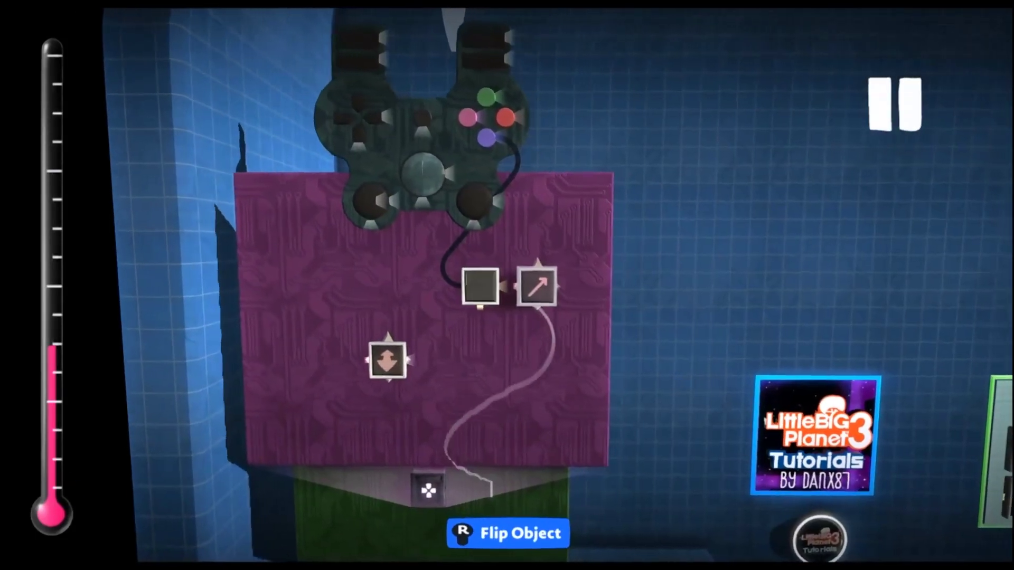
{"action": "left_click", "coordinate": [518, 285]}
{"action": "key", "text": "Escape"}
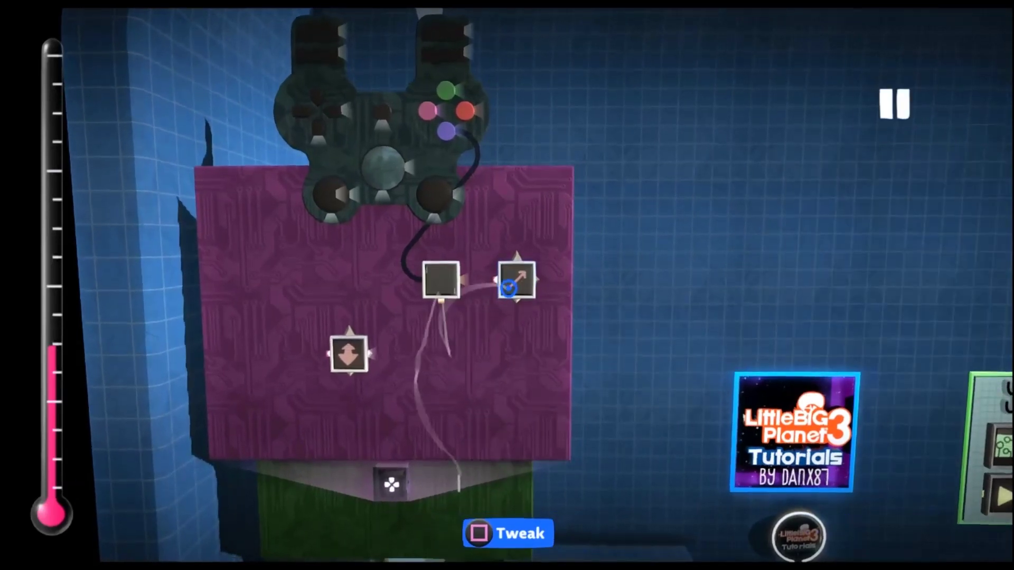
- Set the Mover's left/right and up/down speeds to 3.0, acceleration to 100% and deceleration to 0%
{"action": "right_click", "coordinate": [512, 290]}
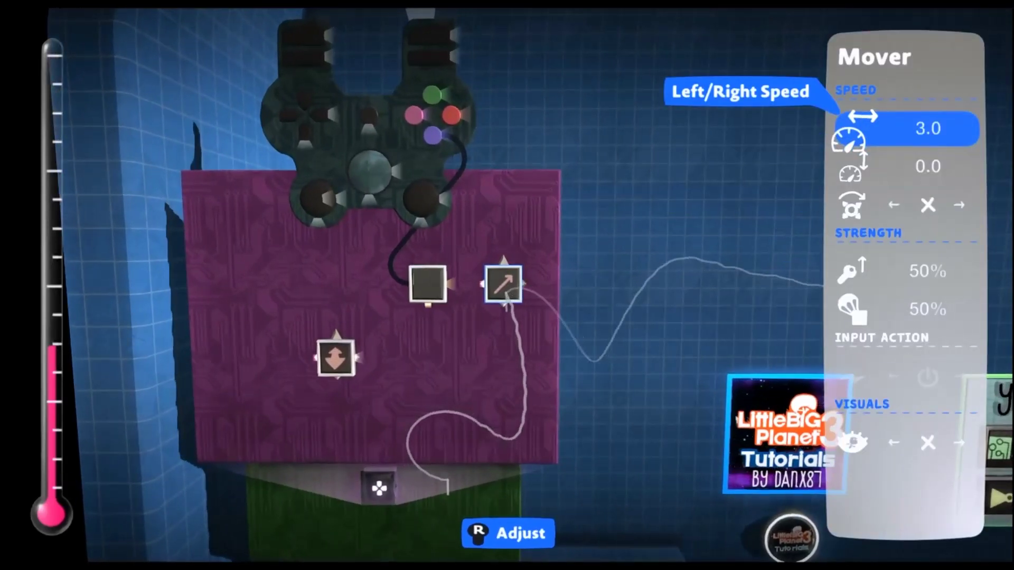
{"action": "key", "text": "Down"}
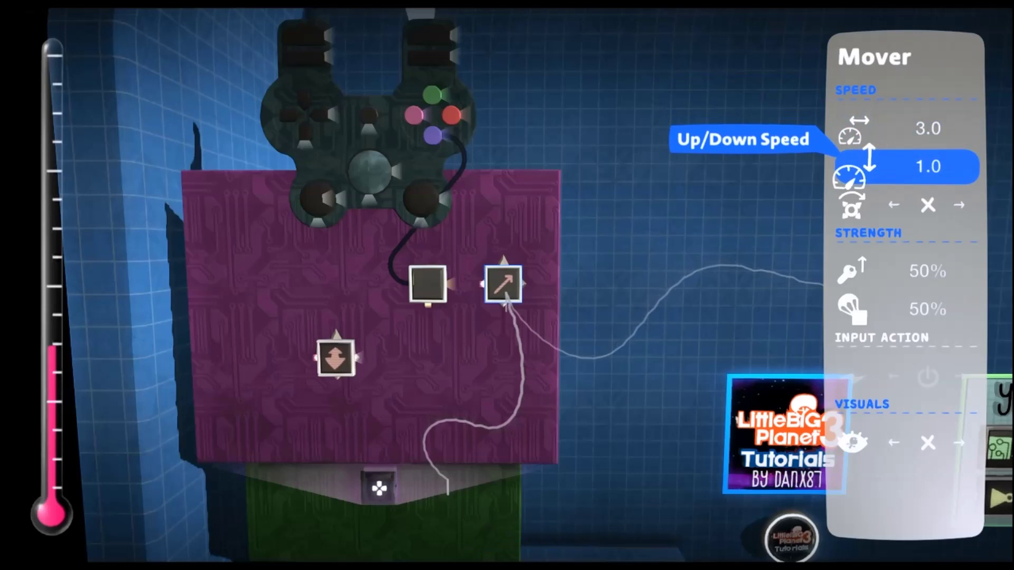
{"action": "key", "text": "Down"}
{"action": "key", "text": "Down"}
{"action": "key", "text": "Down"}
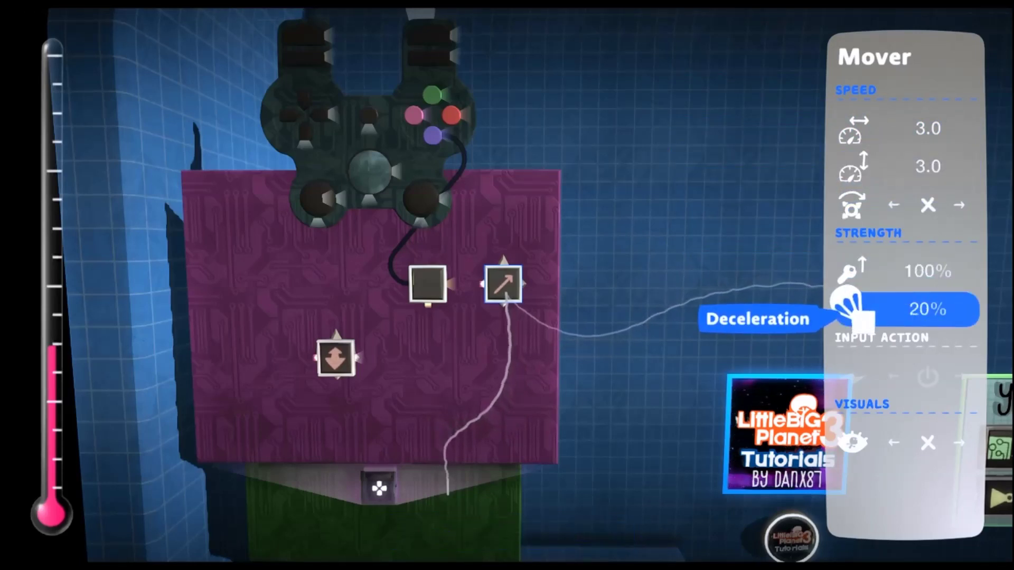
{"action": "key", "text": "Down"}
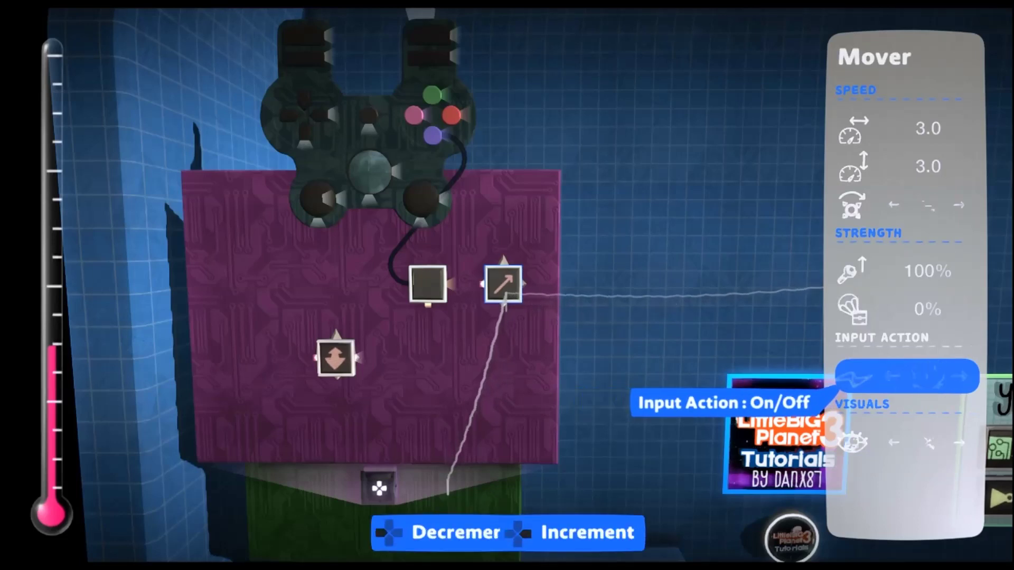
{"action": "key", "text": "Escape"}
- Wire the Timer's output to the Mover's input and check the Mover's input action
{"action": "left_click_drag", "start_coordinate": [487, 286], "coordinate": [523, 290]}
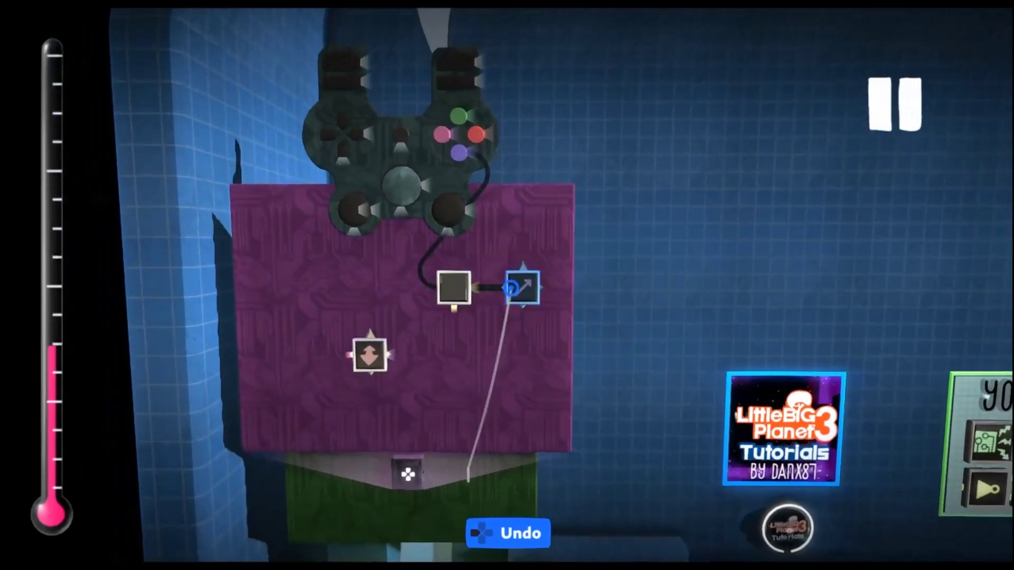
{"action": "left_click", "coordinate": [506, 292]}
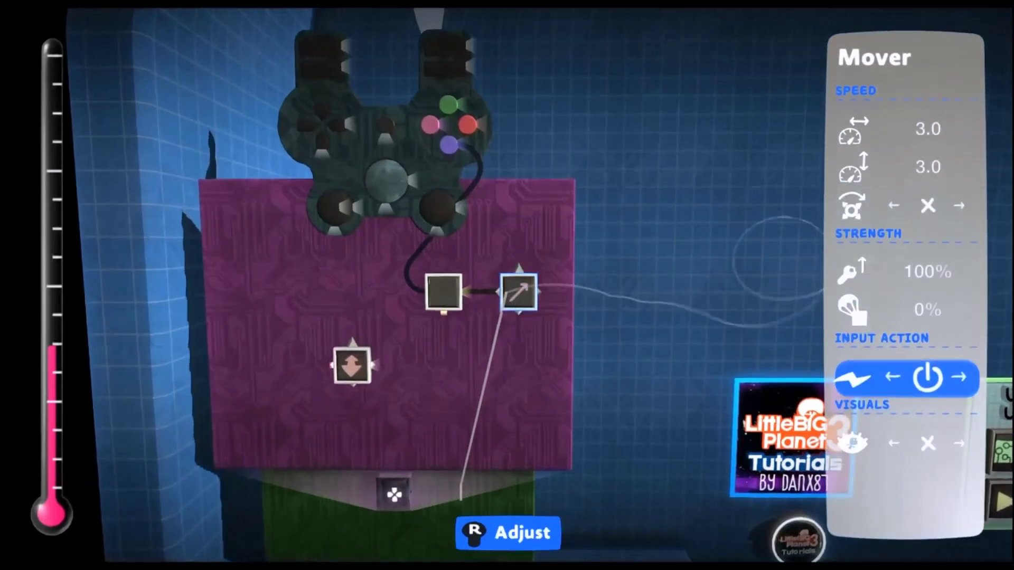
{"action": "key", "text": "Escape"}
{"action": "key", "text": "Escape"}
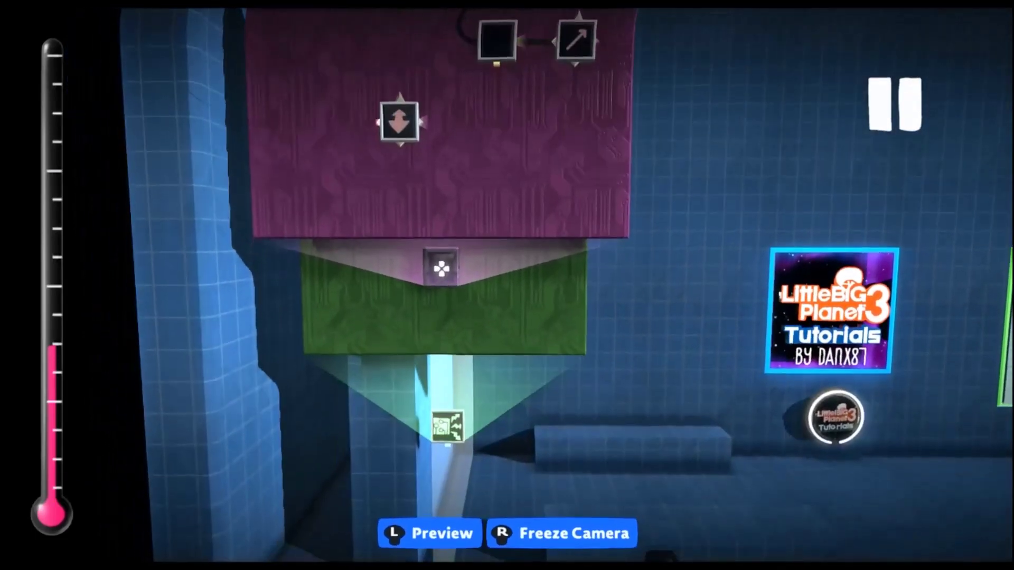
- Add two NOT gates to the circuit board, one beside the Timer and one below the In/Out Mover
{"action": "key", "text": "Escape"}
{"action": "key", "text": "Down"}
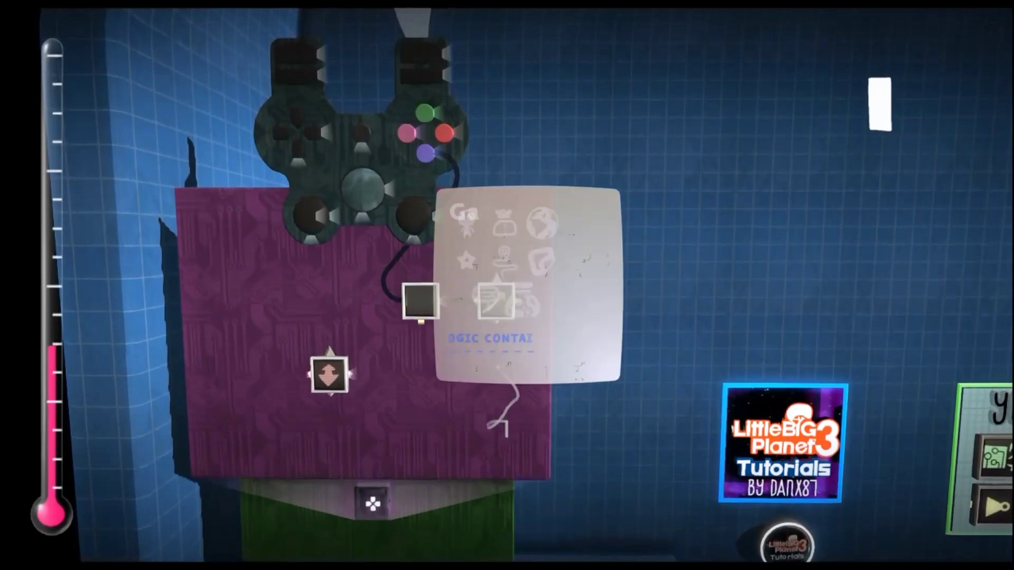
{"action": "key", "text": "Return"}
{"action": "key", "text": "Up"}
{"action": "key", "text": "Up"}
{"action": "key", "text": "Up"}
{"action": "key", "text": "Up"}
{"action": "key", "text": "Right"}
{"action": "key", "text": "Right"}
{"action": "key", "text": "Right"}
{"action": "key", "text": "Return"}
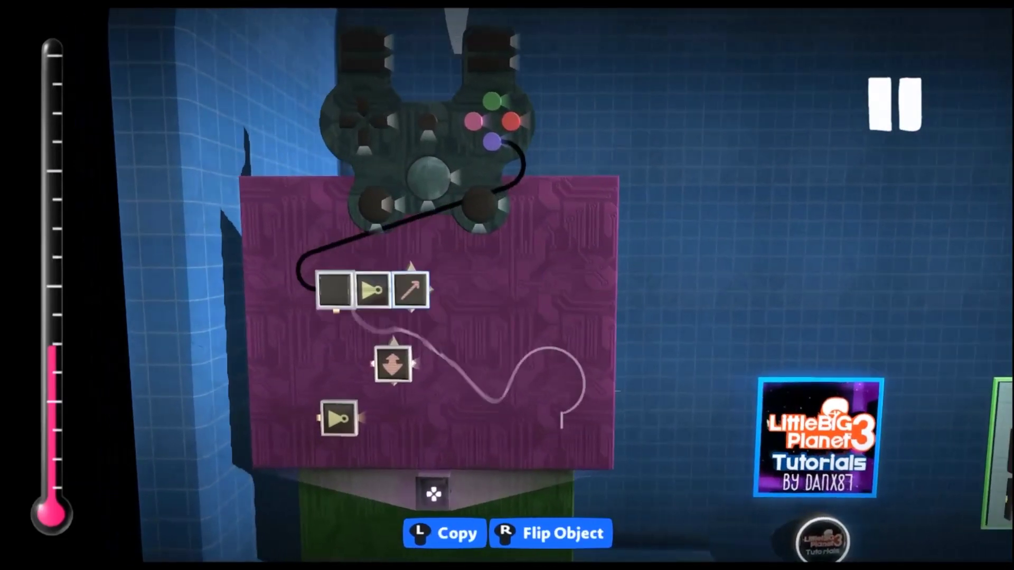
- Group the gadgets at the circuit board's edge and wire the Timer through a NOT gate to the In/Out Mover's input
{"action": "left_click_drag", "start_coordinate": [353, 310], "coordinate": [483, 309]}
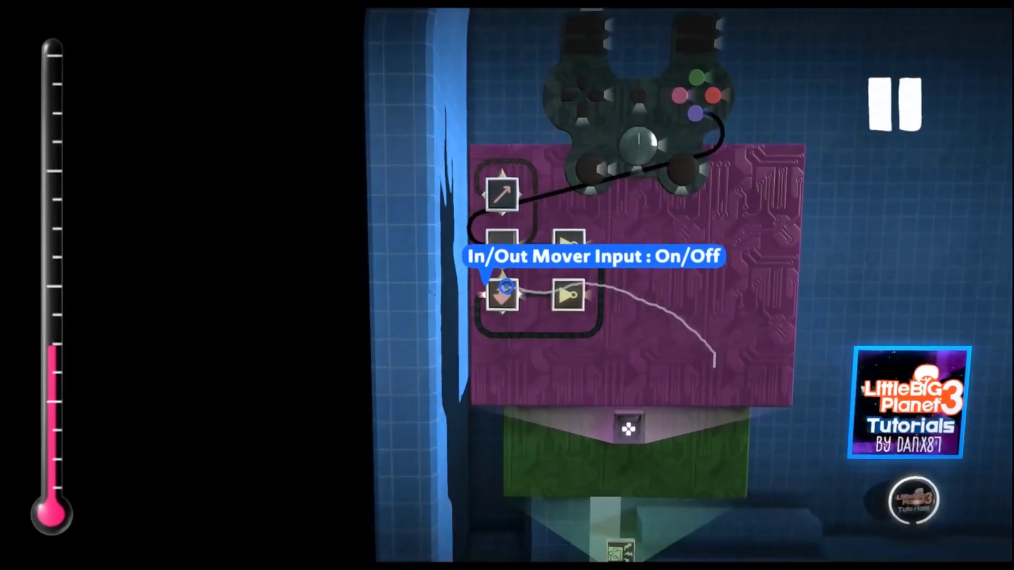
{"action": "left_click", "coordinate": [506, 286]}
{"action": "key", "text": "Escape"}
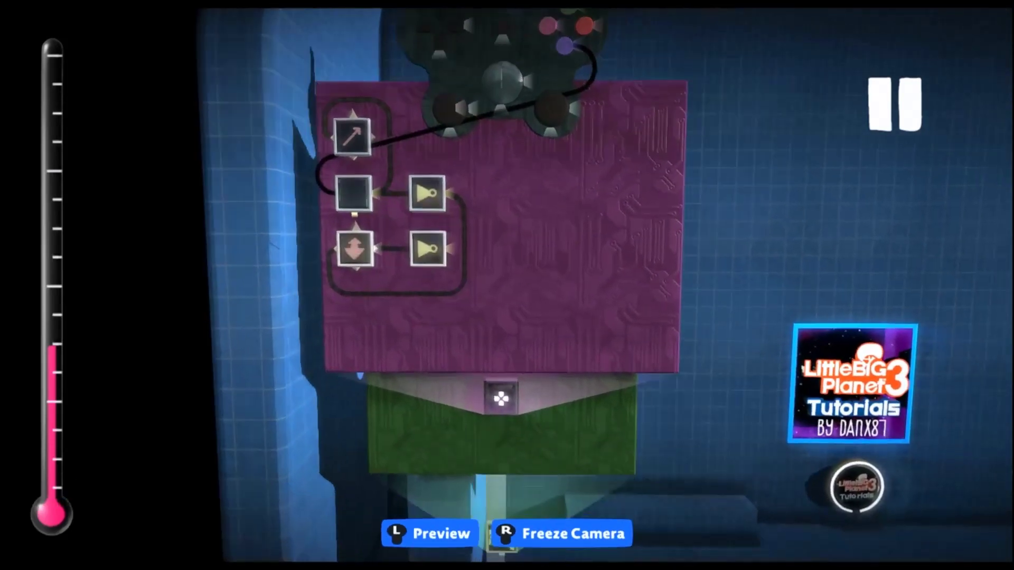
- Add a second Mover to the open area of the circuit board beside the lower NOT gate
{"action": "key", "text": "Tab"}
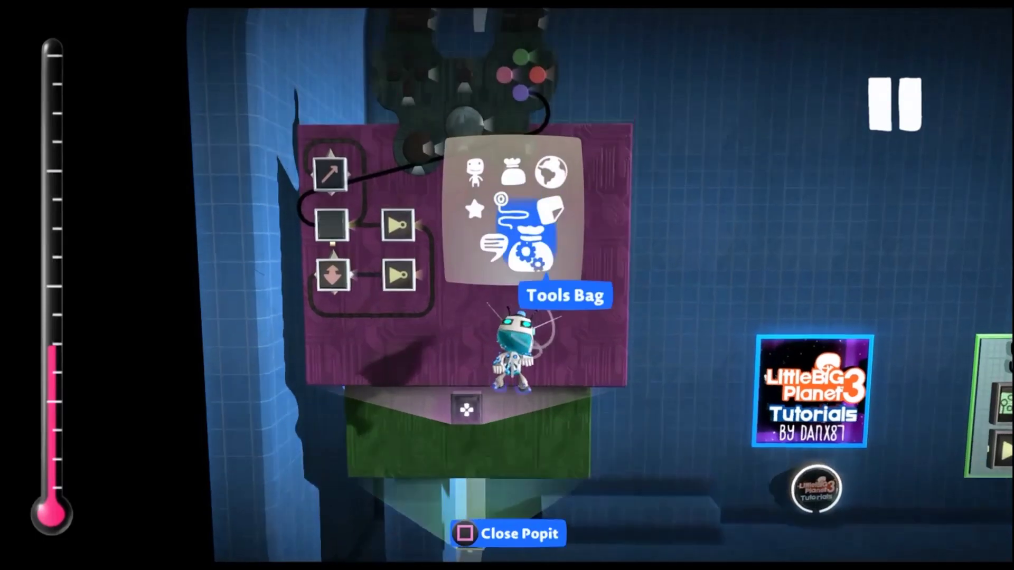
{"action": "key", "text": "Return"}
{"action": "key", "text": "Down"}
{"action": "key", "text": "Left"}
{"action": "key", "text": "Down"}
{"action": "key", "text": "Down"}
{"action": "key", "text": "Down"}
{"action": "key", "text": "Right"}
{"action": "key", "text": "Left"}
{"action": "key", "text": "Left"}
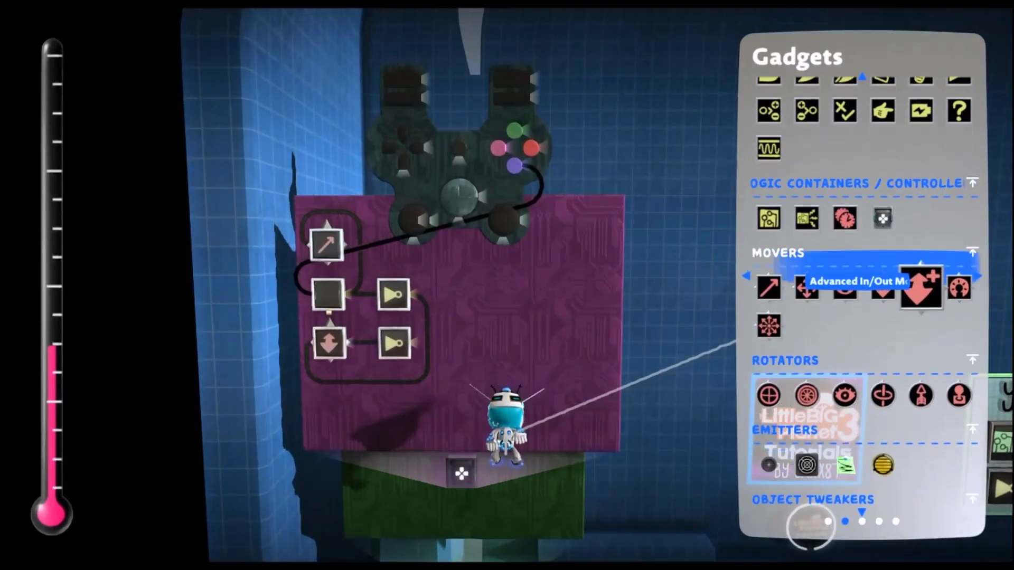
{"action": "left_click", "coordinate": [765, 289]}
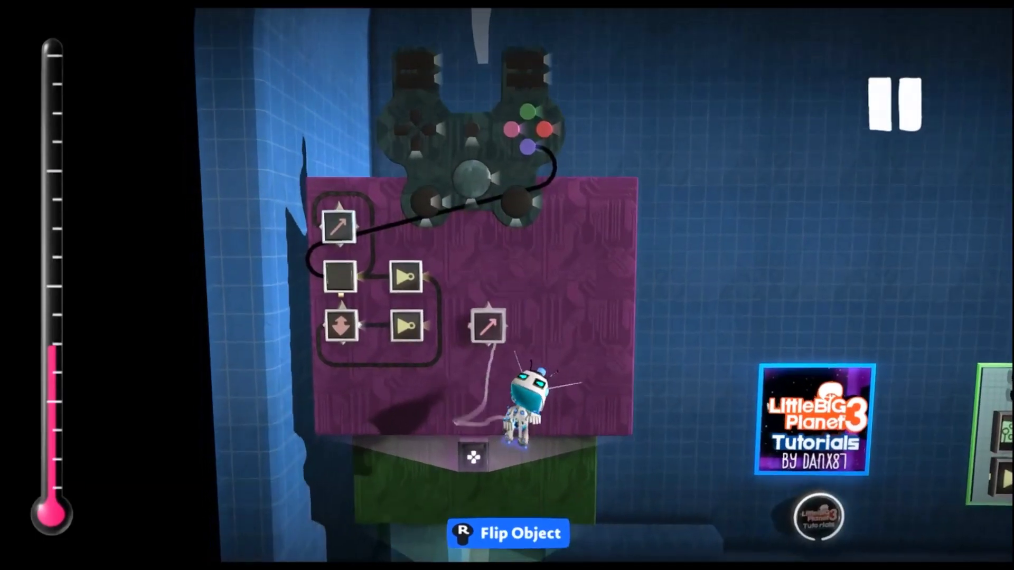
{"action": "left_click", "coordinate": [501, 293]}
{"action": "key", "text": "Escape"}
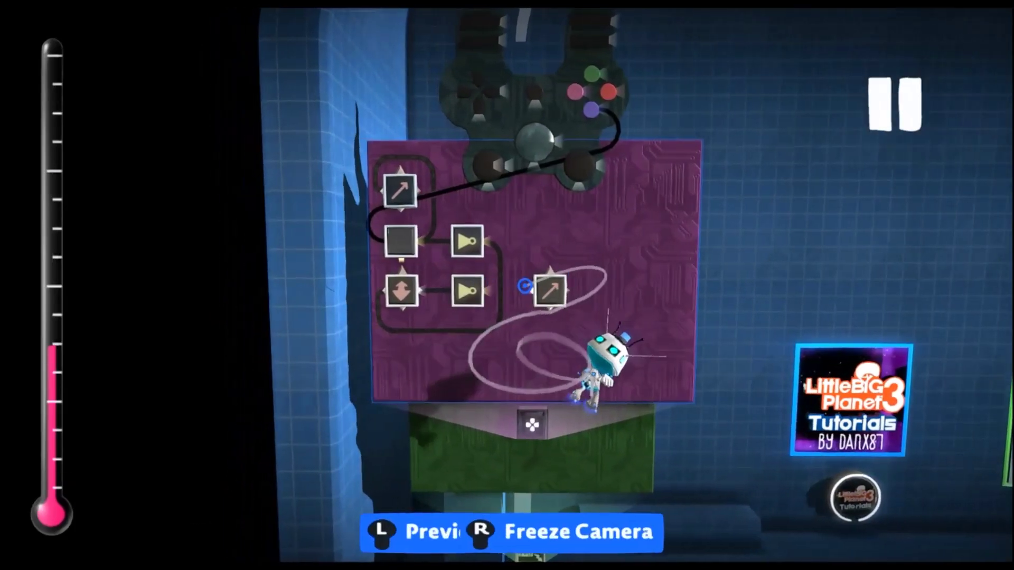
- Set the new Mover's acceleration and deceleration to 100%, left/right speed to 0.0 and up/down speed to -1.0
{"action": "left_click_drag", "start_coordinate": [522, 290], "coordinate": [553, 290]}
{"action": "right_click", "coordinate": [552, 290]}
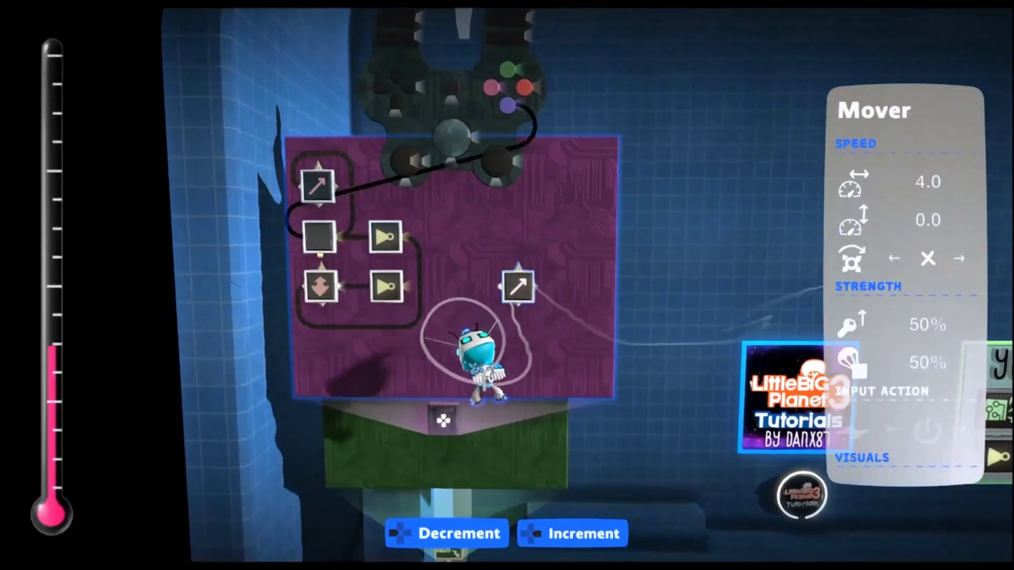
{"action": "key", "text": "Down"}
{"action": "key", "text": "Down"}
{"action": "key", "text": "Down"}
{"action": "key", "text": "Down"}
{"action": "key", "text": "Down"}
{"action": "key", "text": "Right"}
{"action": "key", "text": "Down"}
{"action": "key", "text": "Right"}
{"action": "key", "text": "Up"}
{"action": "key", "text": "Down"}
{"action": "key", "text": "Up"}
{"action": "key", "text": "Up"}
{"action": "key", "text": "Up"}
{"action": "key", "text": "Up"}
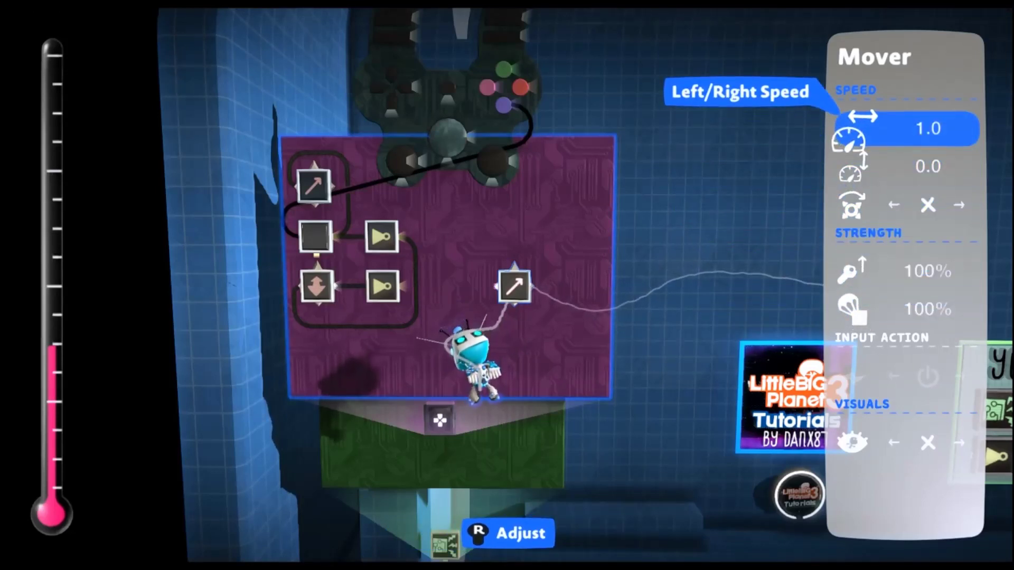
{"action": "key", "text": "Down"}
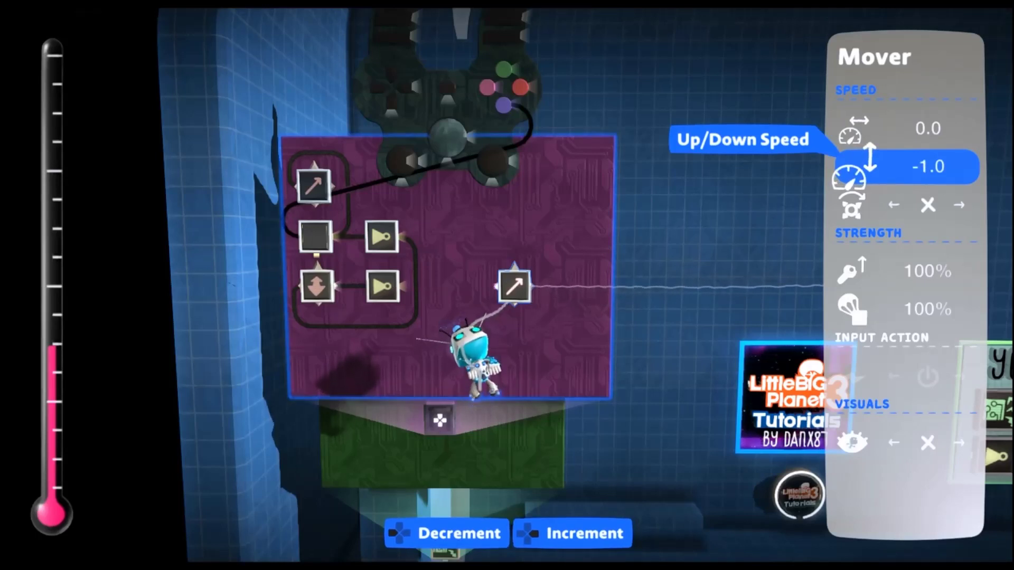
{"action": "key", "text": "Escape"}
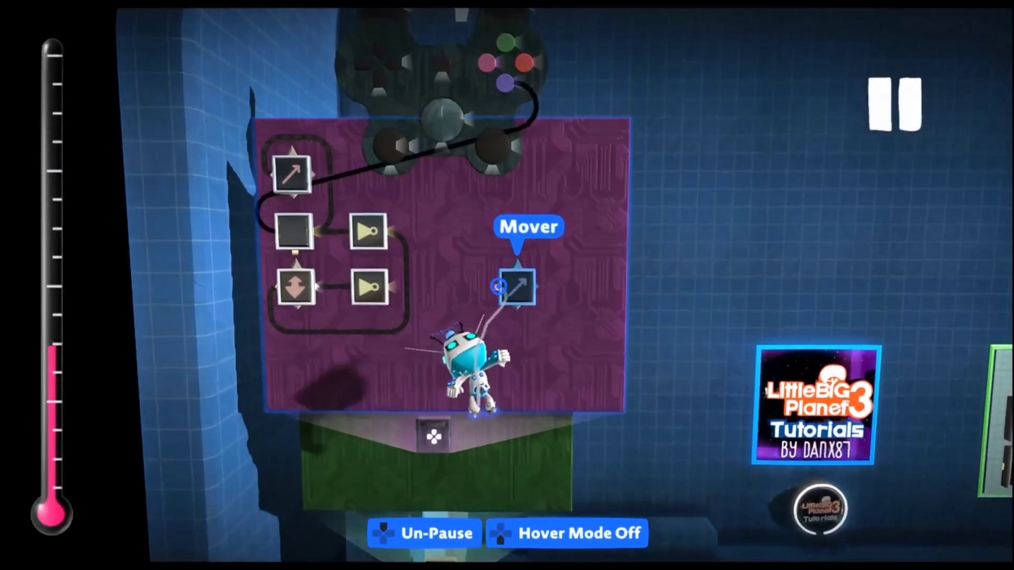
- Add an AND Gate to the circuit board between the lower NOT gate and the new Mover
{"action": "key", "text": "Tab"}
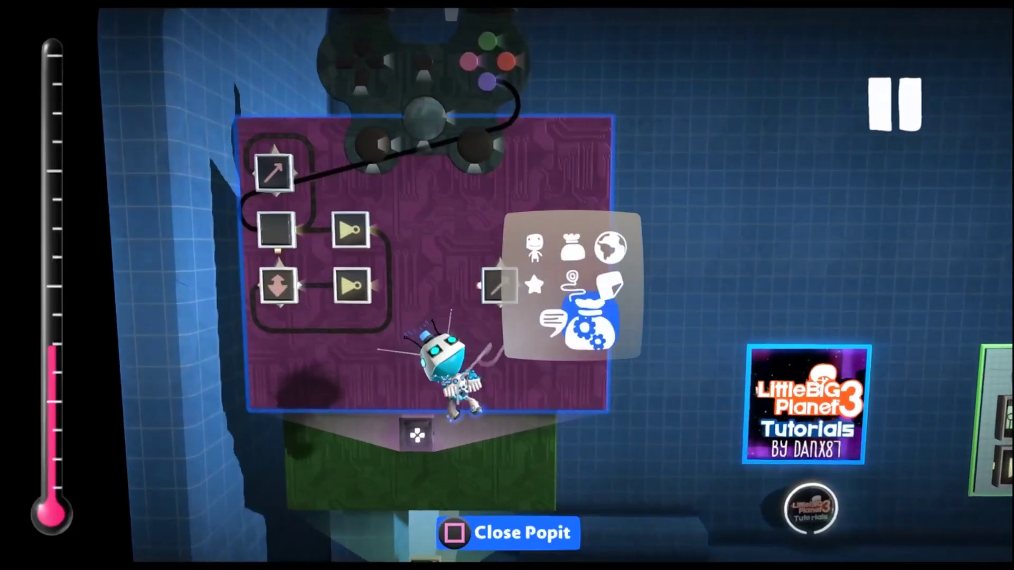
{"action": "key", "text": "Return"}
{"action": "key", "text": "Up"}
{"action": "key", "text": "Up"}
{"action": "key", "text": "Up"}
{"action": "key", "text": "Up"}
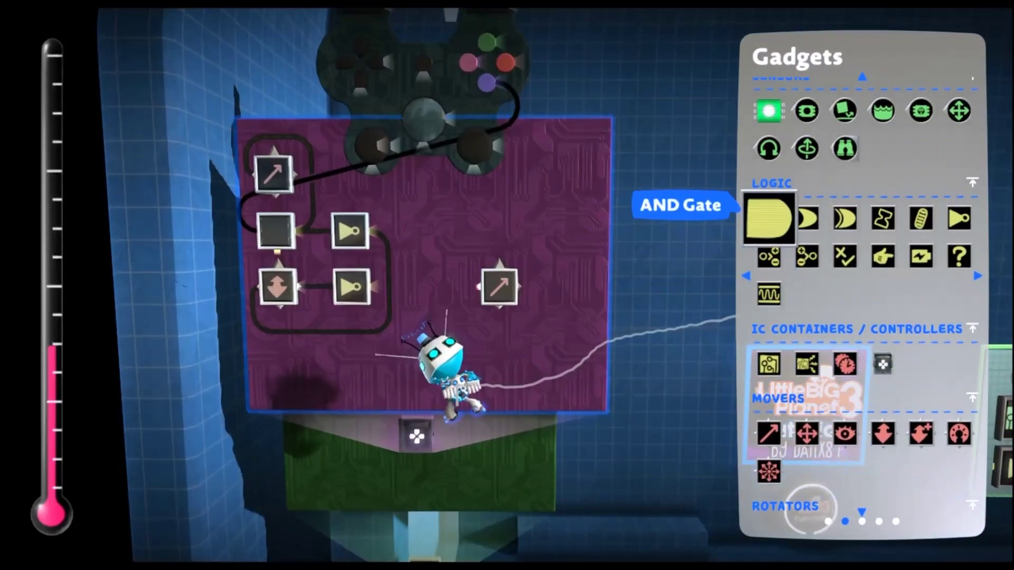
{"action": "key", "text": "Return"}
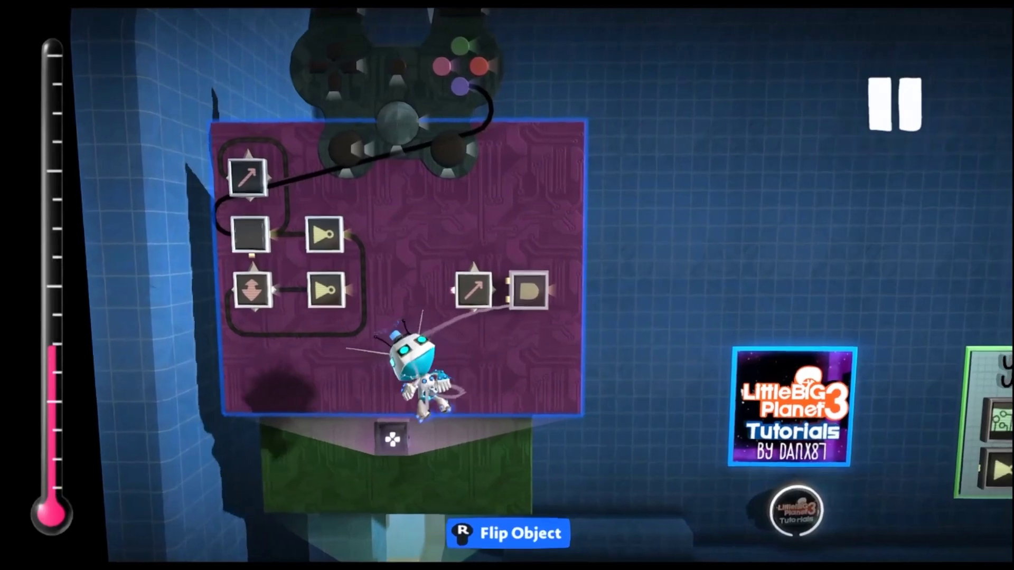
{"action": "key", "text": "Left"}
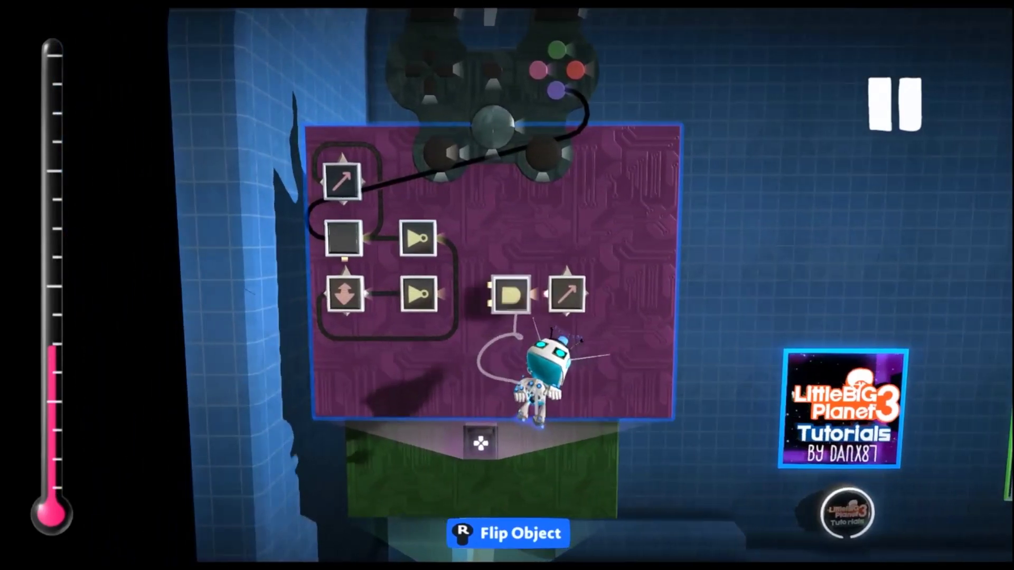
{"action": "key", "text": "Escape"}
{"action": "key", "text": "Escape"}
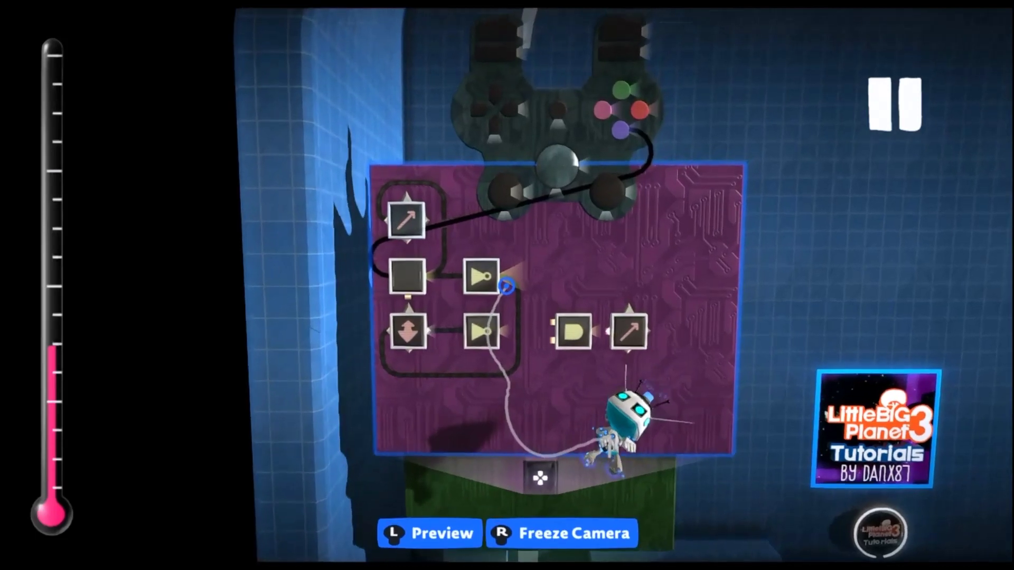
- Wire both NOT gates' outputs to the AND Gate's inputs and the AND Gate's output to the new Mover's input
{"action": "left_click", "coordinate": [507, 285]}
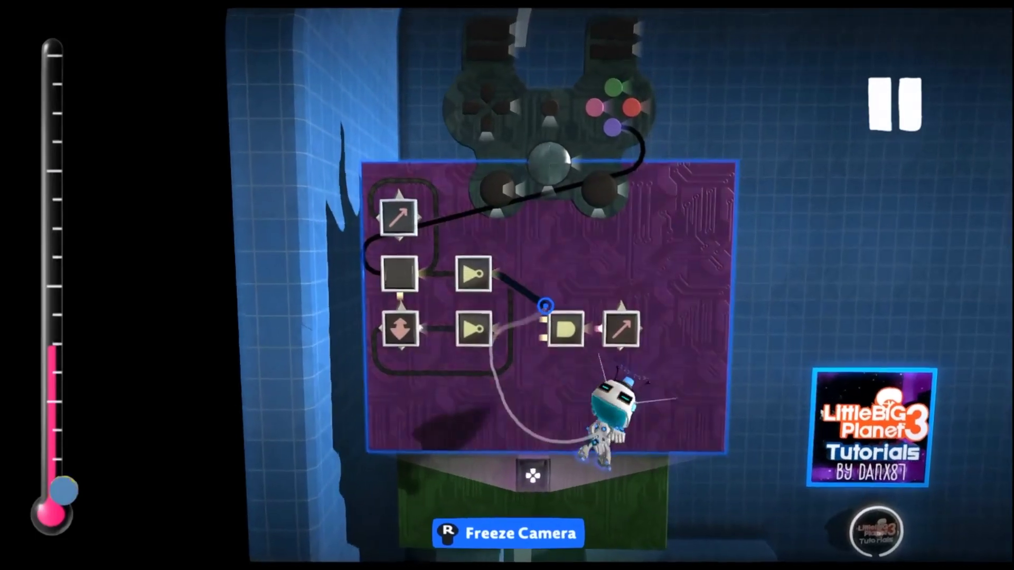
{"action": "left_click", "coordinate": [517, 303]}
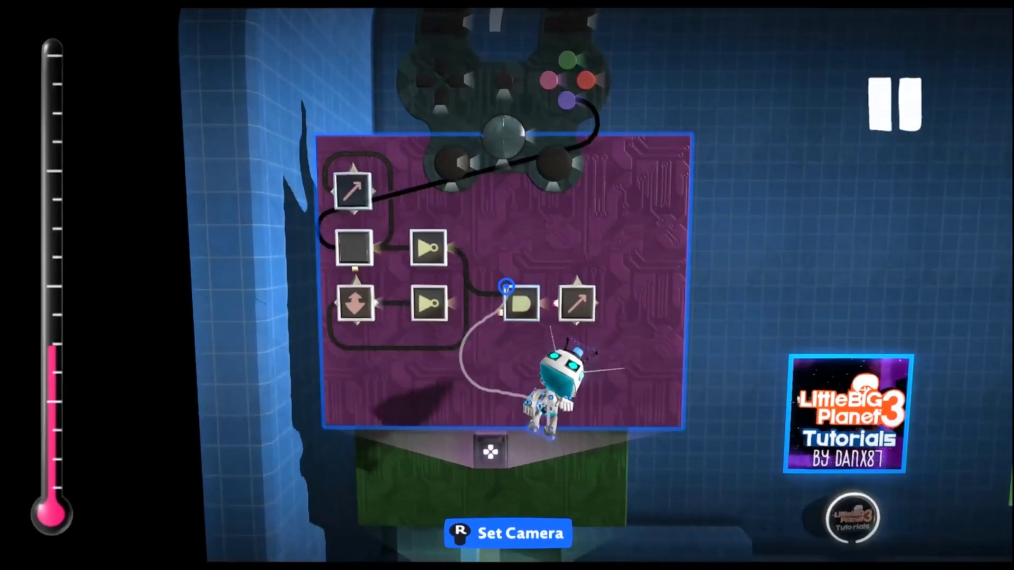
{"action": "key", "text": "Left"}
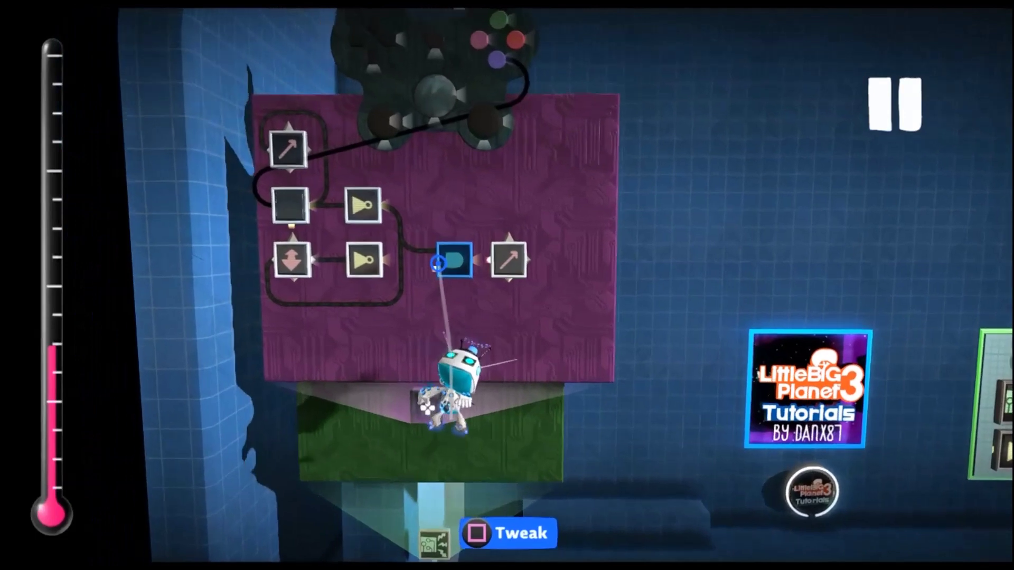
{"action": "left_click", "coordinate": [496, 283]}
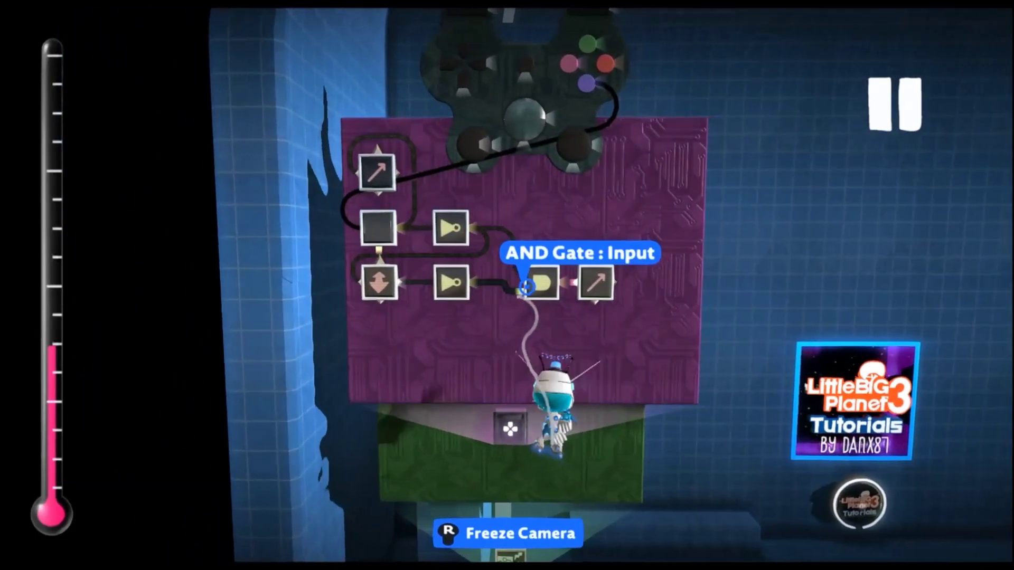
{"action": "left_click", "coordinate": [526, 285]}
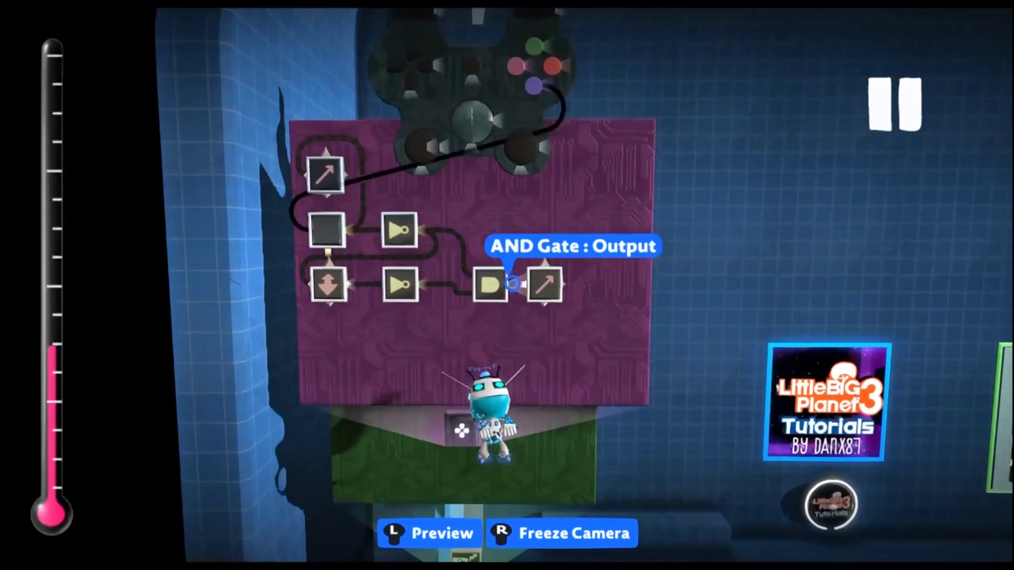
{"action": "left_click", "coordinate": [516, 283]}
{"action": "left_click", "coordinate": [528, 286]}
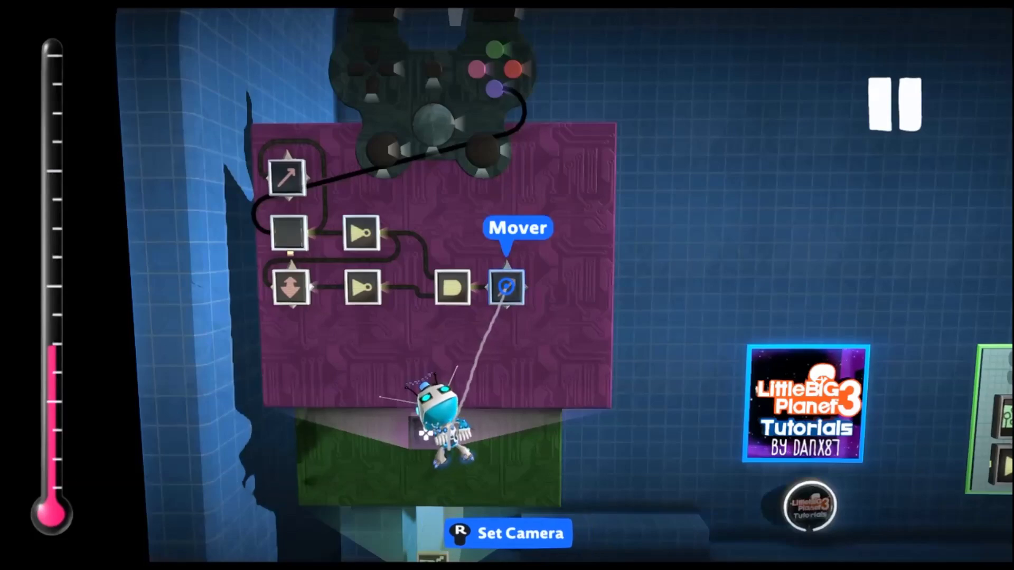
{"action": "key", "text": "Escape"}
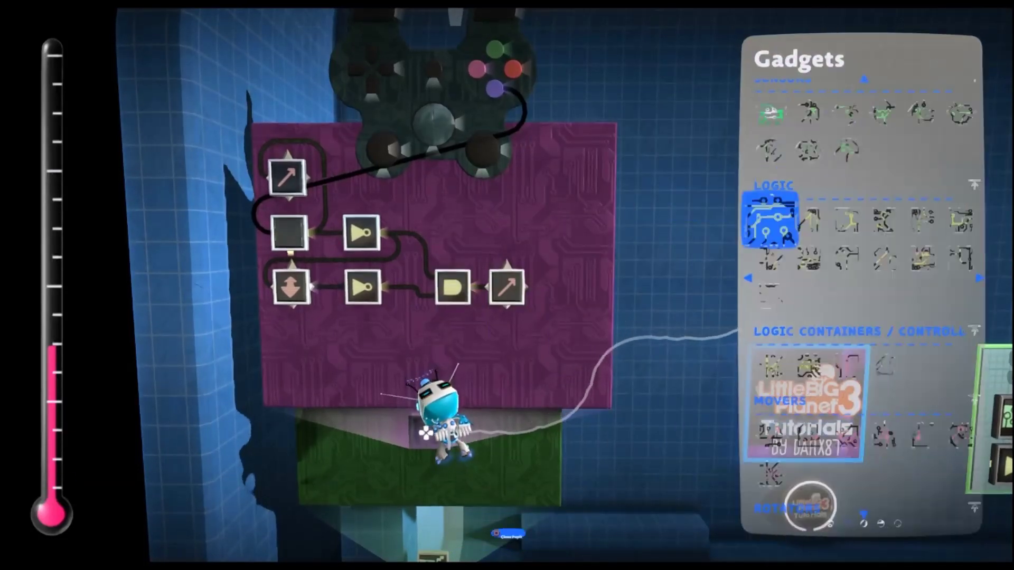
- Add a Sackbot from the Creatures & Characters tools and place it above the steps beside the sticker panel
{"action": "key", "text": "Right"}
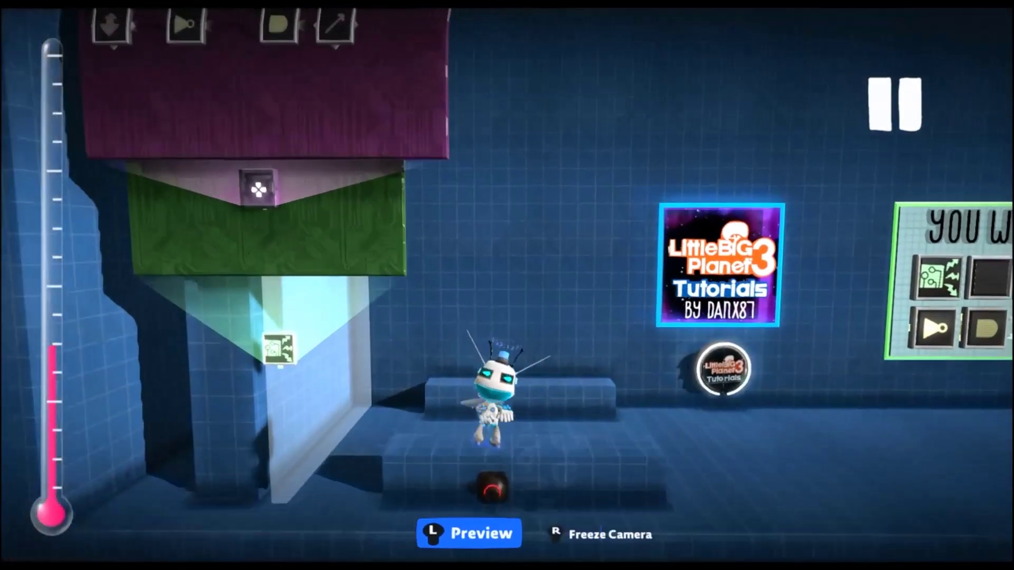
{"action": "key", "text": "Escape"}
{"action": "key", "text": "Return"}
{"action": "key", "text": "Right"}
{"action": "key", "text": "Right"}
{"action": "key", "text": "Right"}
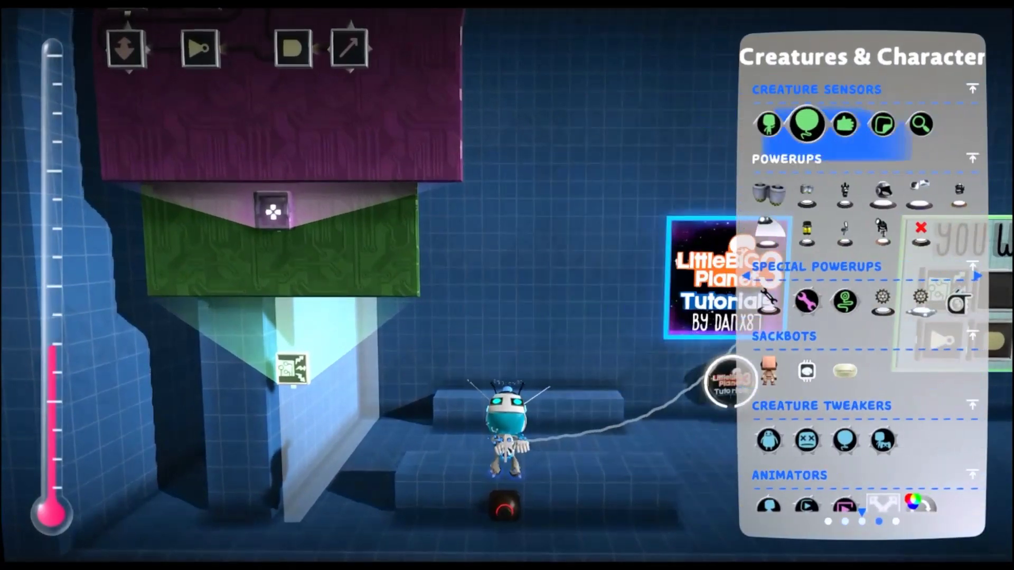
{"action": "key", "text": "Down"}
{"action": "key", "text": "Down"}
{"action": "key", "text": "Down"}
{"action": "key", "text": "Down"}
{"action": "key", "text": "Return"}
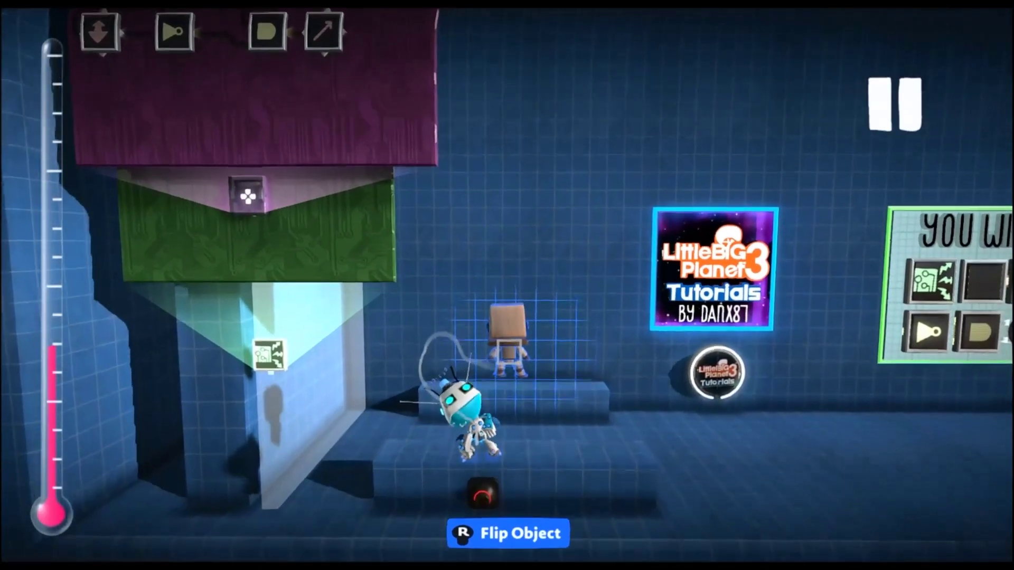
{"action": "key", "text": "Return"}
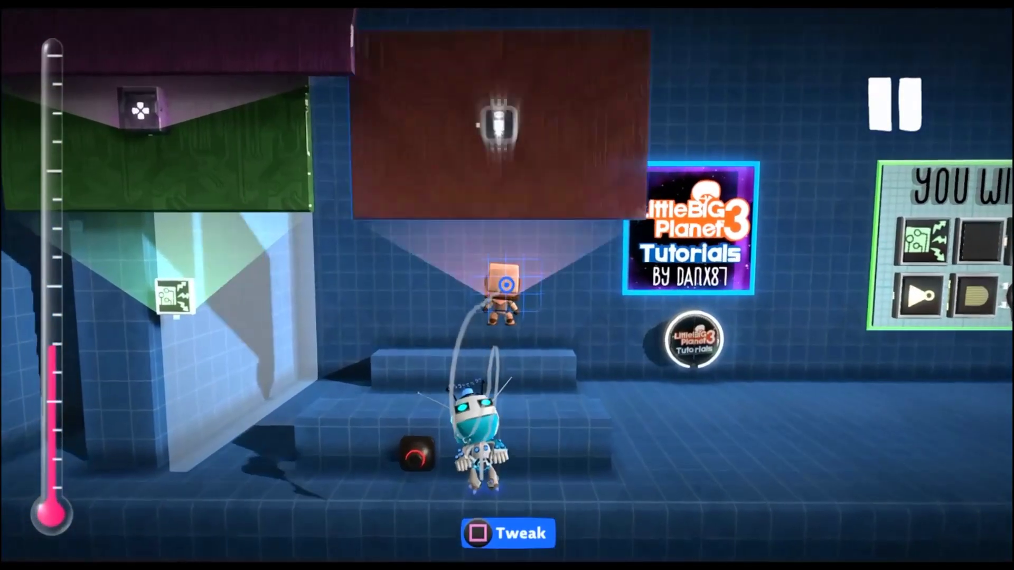
- Place a Character Animation Tweaker above the chip on the Sackbot's circuit board
{"action": "key", "text": "Tab"}
{"action": "key", "text": "Return"}
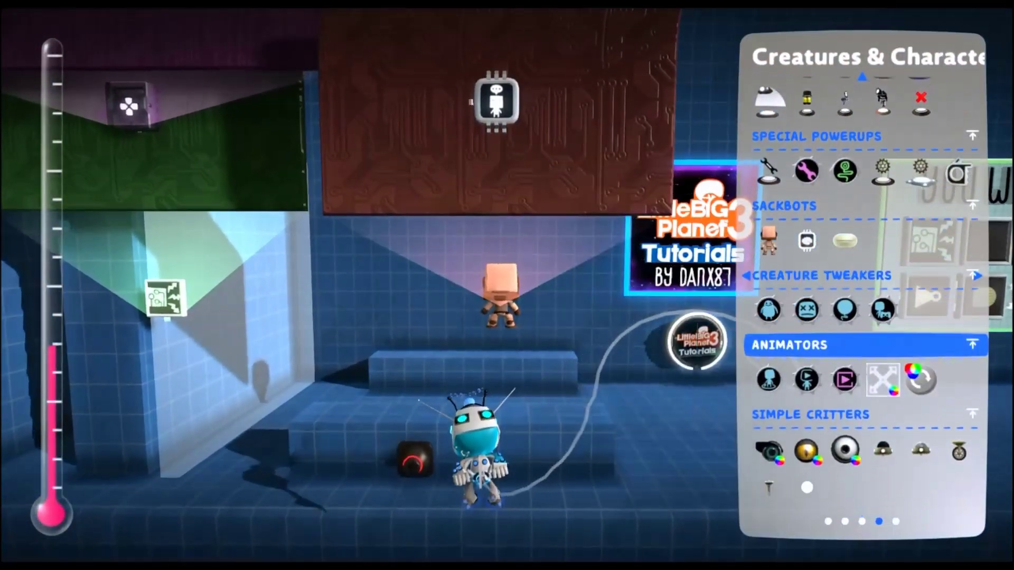
{"action": "key", "text": "Return"}
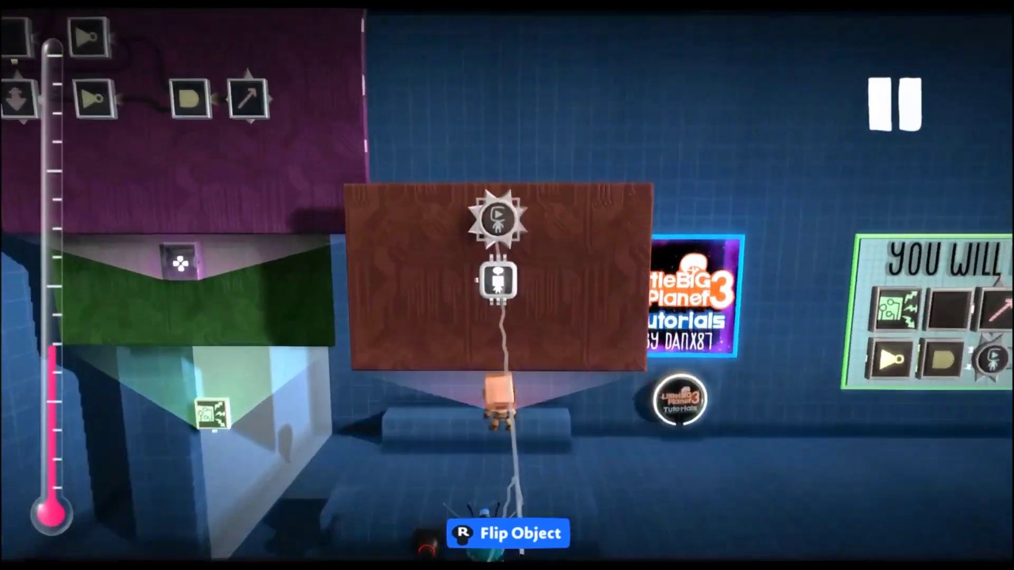
{"action": "key", "text": "Return"}
- Set the Character Animation Tweaker's animation to Fast Walk from Marlon Random's Core category
{"action": "key", "text": "Down"}
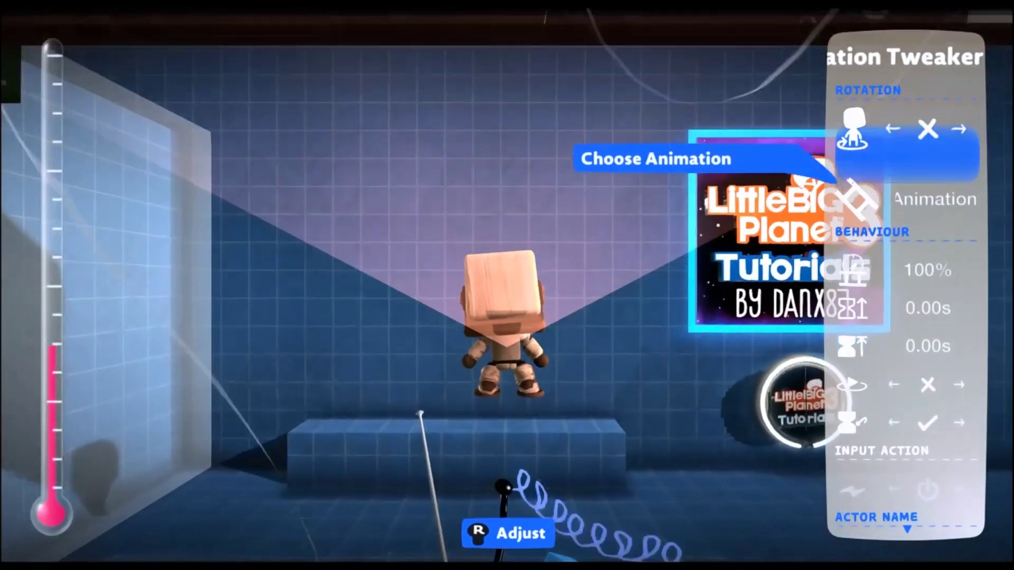
{"action": "key", "text": "Return"}
{"action": "key", "text": "Down"}
{"action": "key", "text": "Down"}
{"action": "key", "text": "Down"}
{"action": "key", "text": "Down"}
{"action": "key", "text": "Down"}
{"action": "key", "text": "Down"}
{"action": "key", "text": "Down"}
{"action": "key", "text": "Down"}
{"action": "key", "text": "Down"}
{"action": "key", "text": "Down"}
{"action": "key", "text": "Down"}
{"action": "key", "text": "Down"}
{"action": "key", "text": "Down"}
{"action": "key", "text": "Down"}
{"action": "key", "text": "Down"}
{"action": "key", "text": "Down"}
{"action": "key", "text": "Down"}
{"action": "key", "text": "Down"}
{"action": "key", "text": "Down"}
{"action": "key", "text": "Down"}
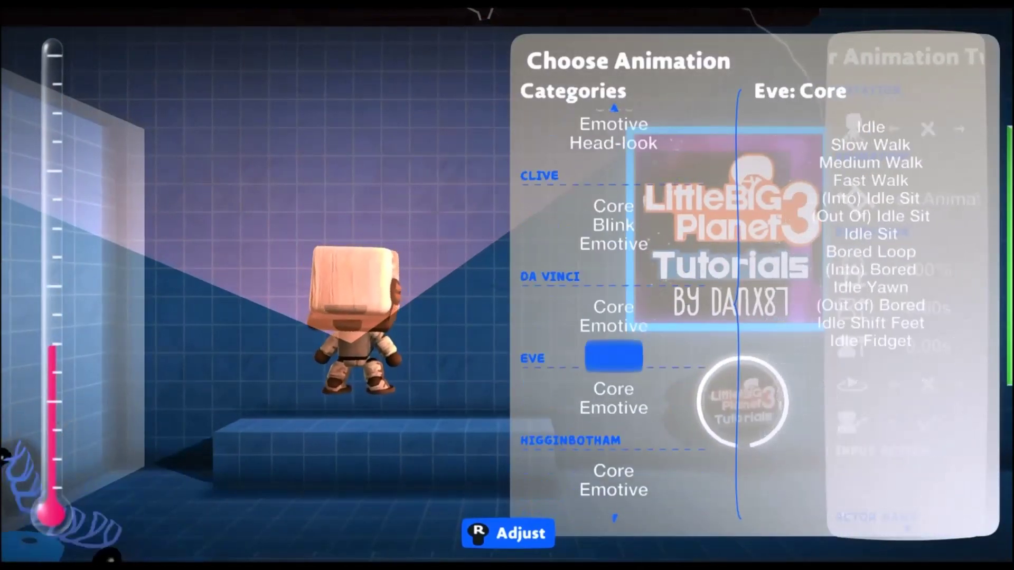
{"action": "key", "text": "Down"}
{"action": "key", "text": "Down"}
{"action": "key", "text": "Down"}
{"action": "key", "text": "Down"}
{"action": "key", "text": "Down"}
{"action": "key", "text": "Down"}
{"action": "key", "text": "Down"}
{"action": "key", "text": "Down"}
{"action": "key", "text": "Down"}
{"action": "key", "text": "Down"}
{"action": "key", "text": "Down"}
{"action": "key", "text": "Down"}
{"action": "key", "text": "Down"}
{"action": "key", "text": "Down"}
{"action": "key", "text": "Down"}
{"action": "key", "text": "Down"}
{"action": "key", "text": "Down"}
{"action": "key", "text": "Down"}
{"action": "key", "text": "Down"}
{"action": "key", "text": "Down"}
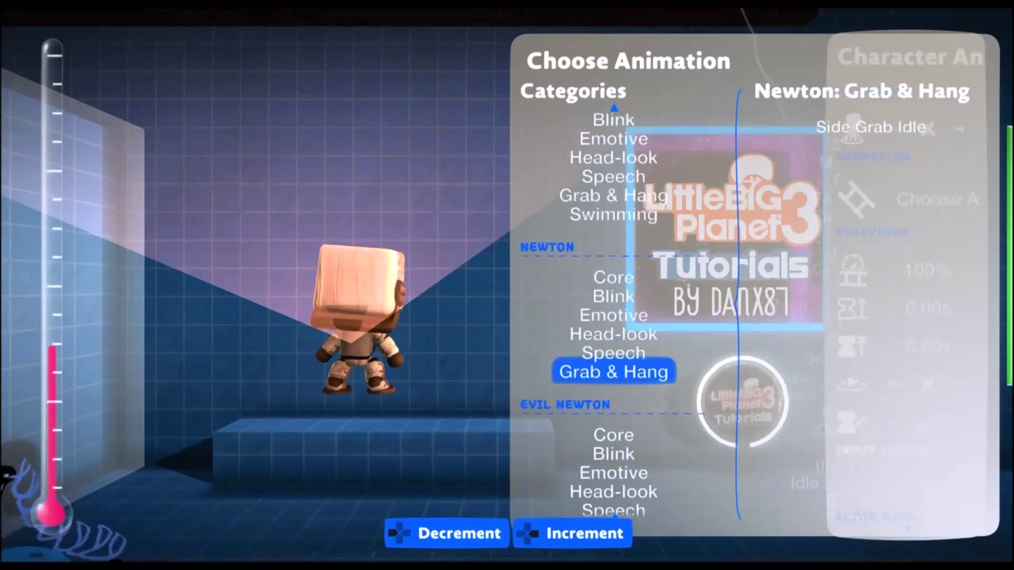
{"action": "key", "text": "Down"}
{"action": "key", "text": "Down"}
{"action": "key", "text": "Down"}
{"action": "key", "text": "Down"}
{"action": "key", "text": "Down"}
{"action": "key", "text": "Up"}
{"action": "key", "text": "Up"}
{"action": "key", "text": "Up"}
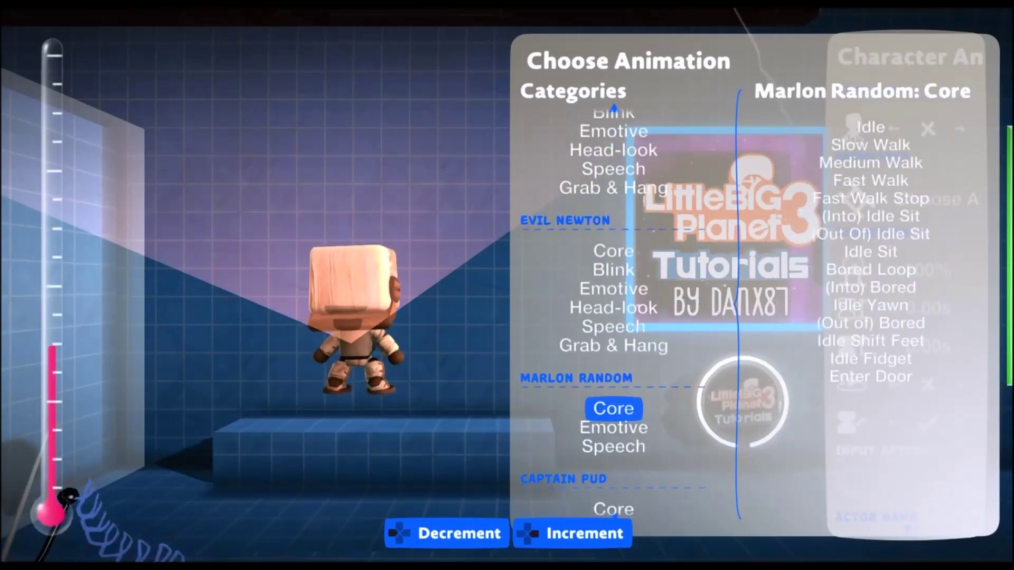
{"action": "key", "text": "Down"}
{"action": "key", "text": "Down"}
{"action": "key", "text": "Down"}
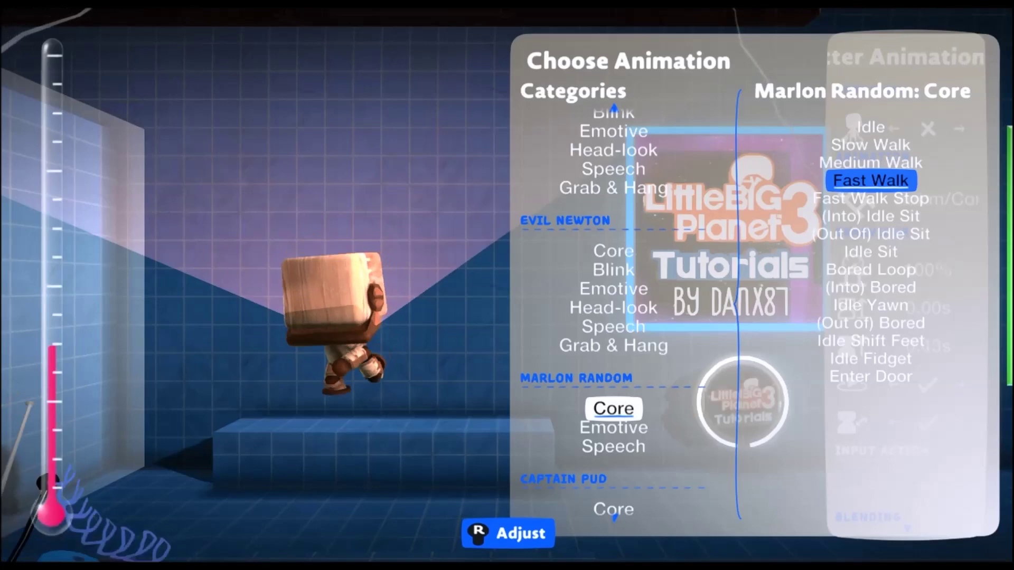
{"action": "key", "text": "Return"}
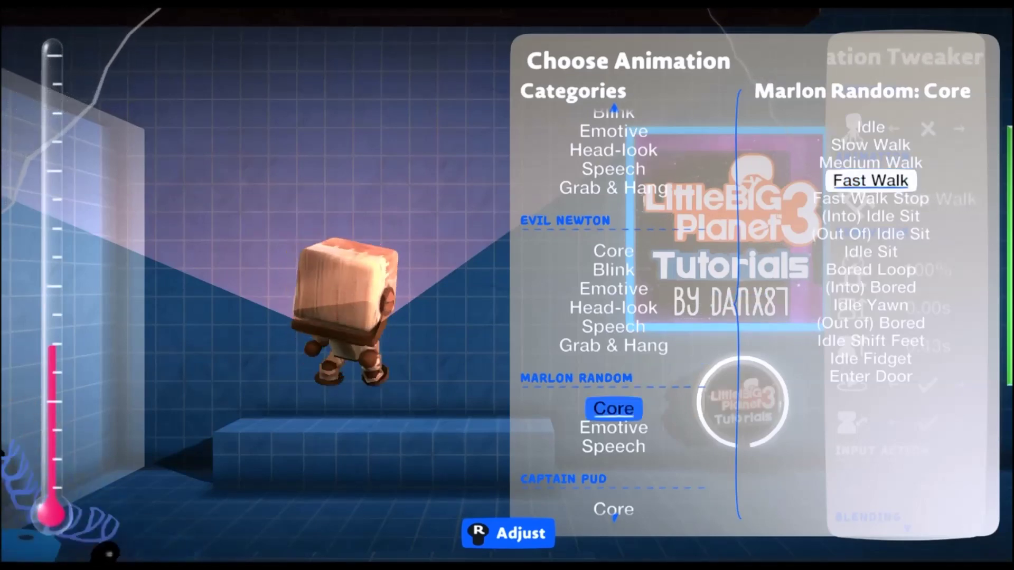
- Turn on rotation in the Character Animation Tweaker and set its yaw angle to 180
{"action": "key", "text": "Up"}
{"action": "key", "text": "Right"}
{"action": "key", "text": "Down"}
{"action": "key", "text": "Right"}
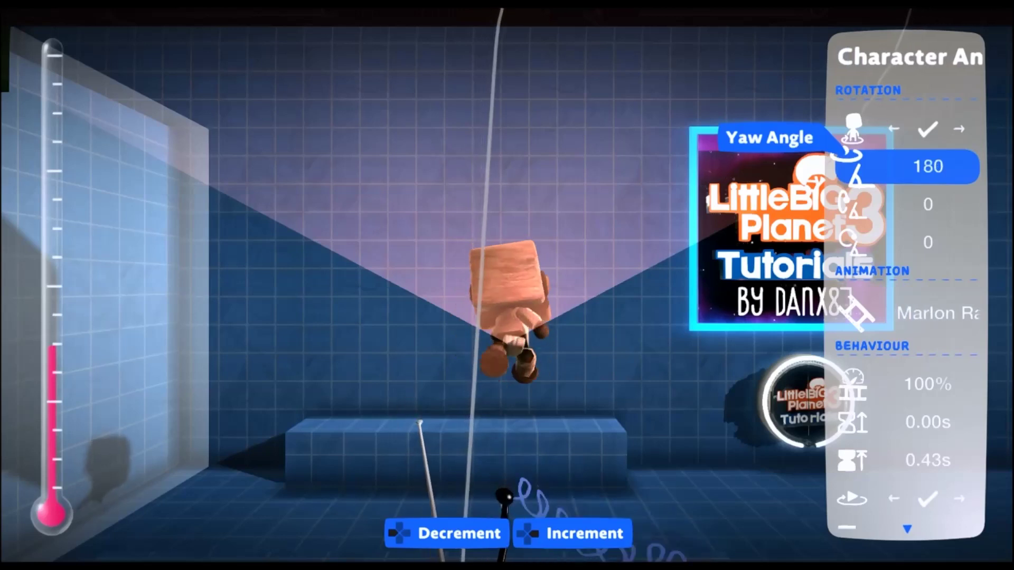
- Try a pitch angle of 360 and a roll angle of 75 on the Character Animation Tweaker
{"action": "key", "text": "Down"}
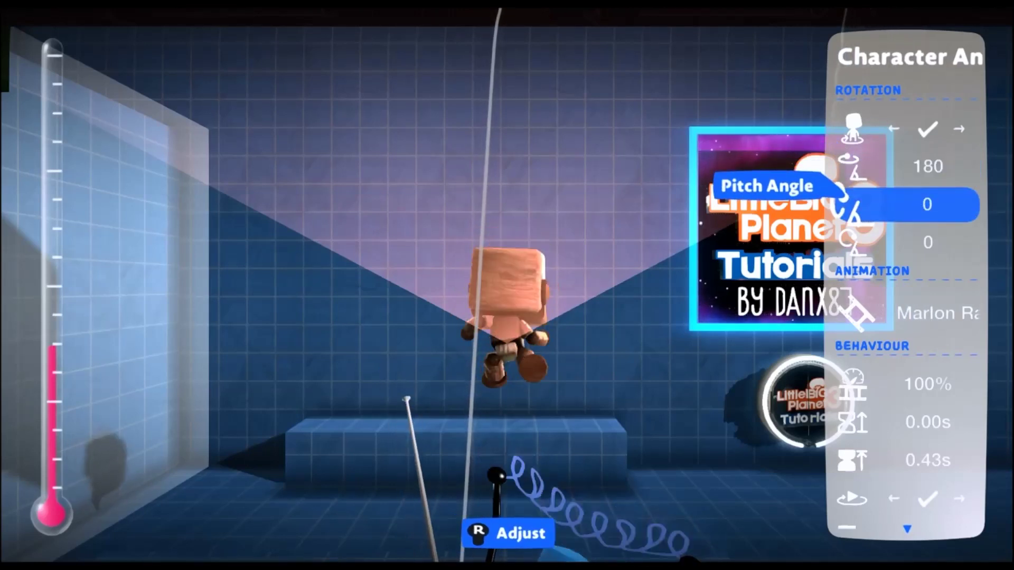
{"action": "key", "text": "Right"}
{"action": "key", "text": "Down"}
{"action": "key", "text": "Right"}
{"action": "key", "text": "Right"}
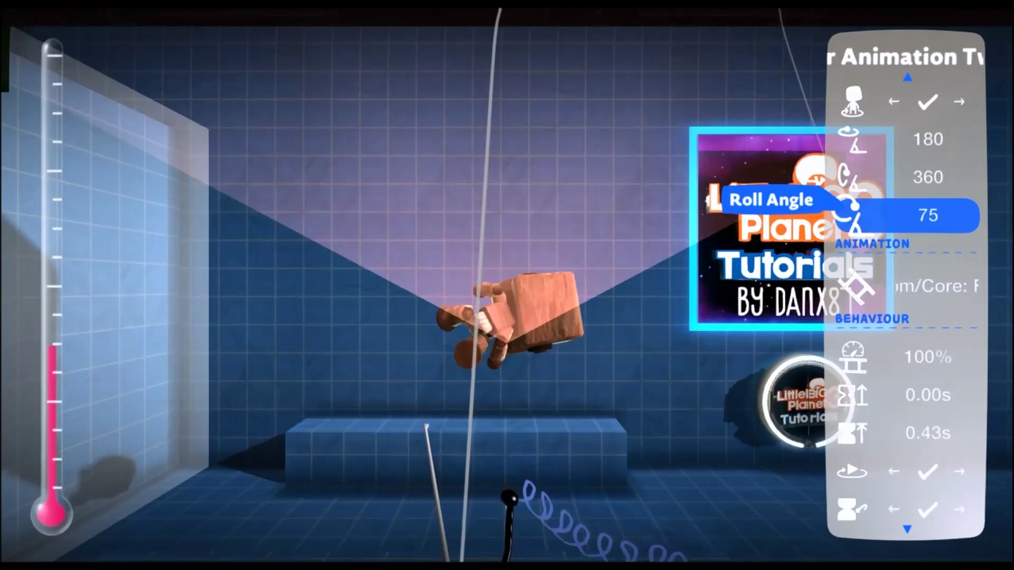
{"action": "key", "text": "Up"}
{"action": "key", "text": "Up"}
{"action": "key", "text": "Escape"}
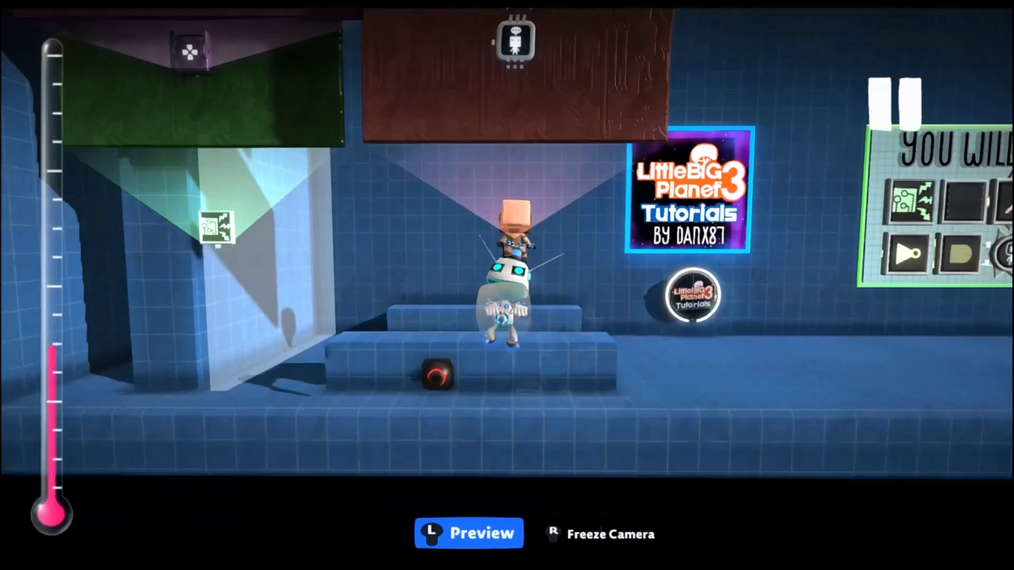
- Copy the configured Character Animation Tweaker and place it on the Controlinator's circuit board beside the last Mover
{"action": "key", "text": "Up"}
{"action": "key", "text": "Return"}
{"action": "key", "text": "l"}
{"action": "key", "text": "Left"}
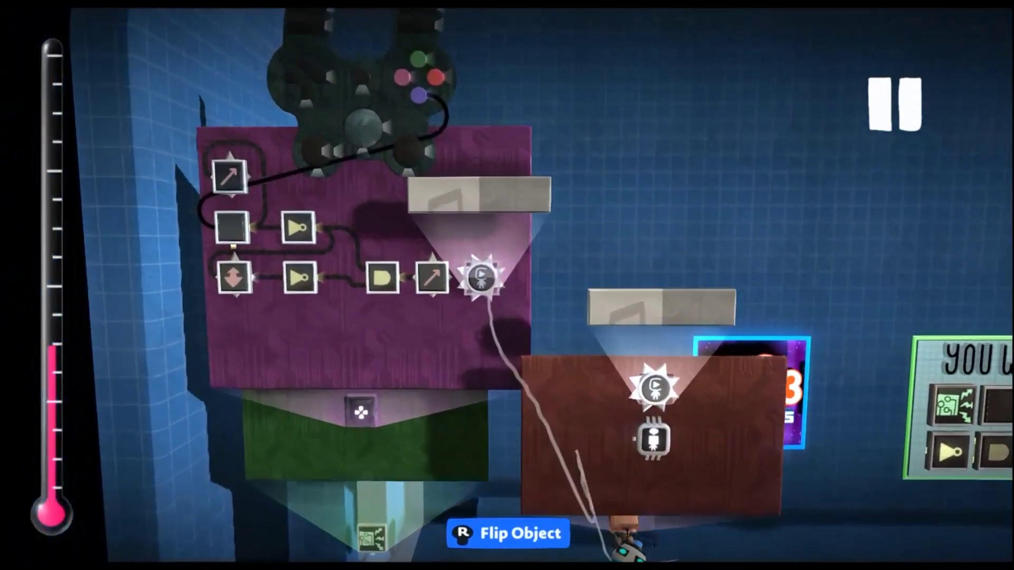
{"action": "left_click", "coordinate": [504, 285]}
{"action": "left_click_drag", "start_coordinate": [508, 286], "coordinate": [519, 287]}
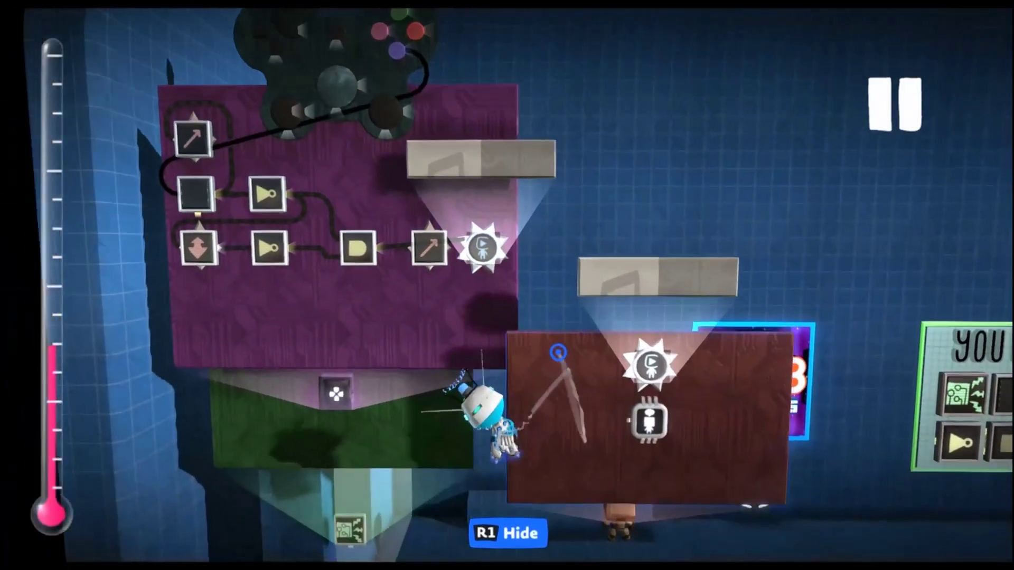
- Hide the Sackbot's circuit board and delete the Sackbot above the steps
{"action": "left_click", "coordinate": [557, 354]}
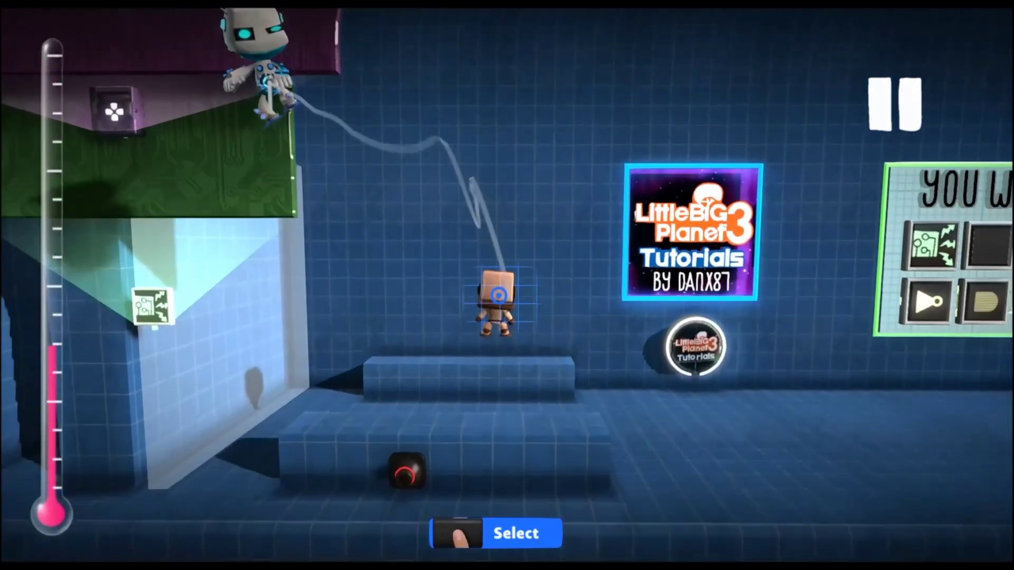
{"action": "left_click", "coordinate": [494, 295]}
{"action": "key", "text": "Escape"}
{"action": "key", "text": "Escape"}
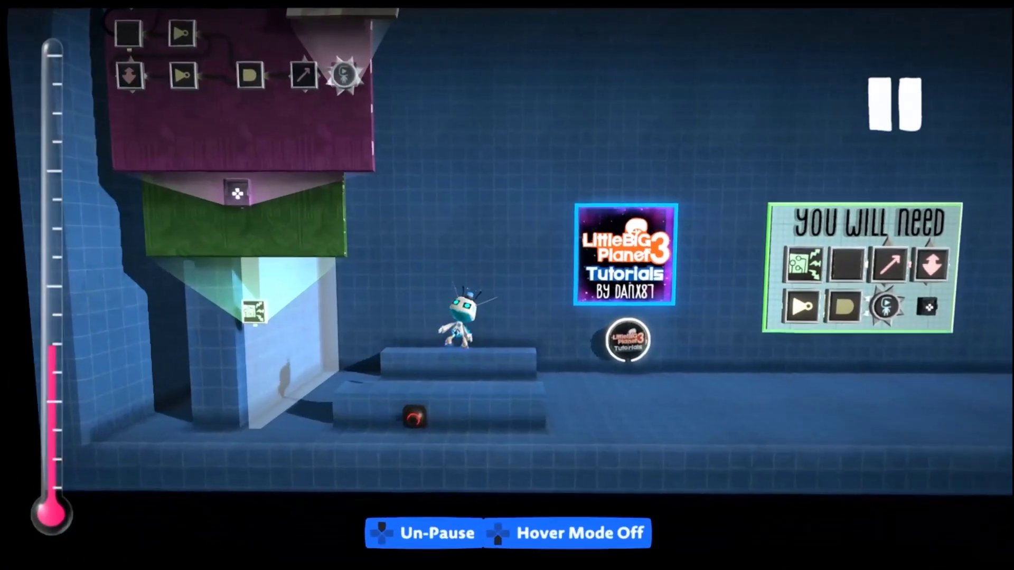
- Set the Up/Down Speed of the Mover above the Timer to 5.0
{"action": "key", "text": "Down"}
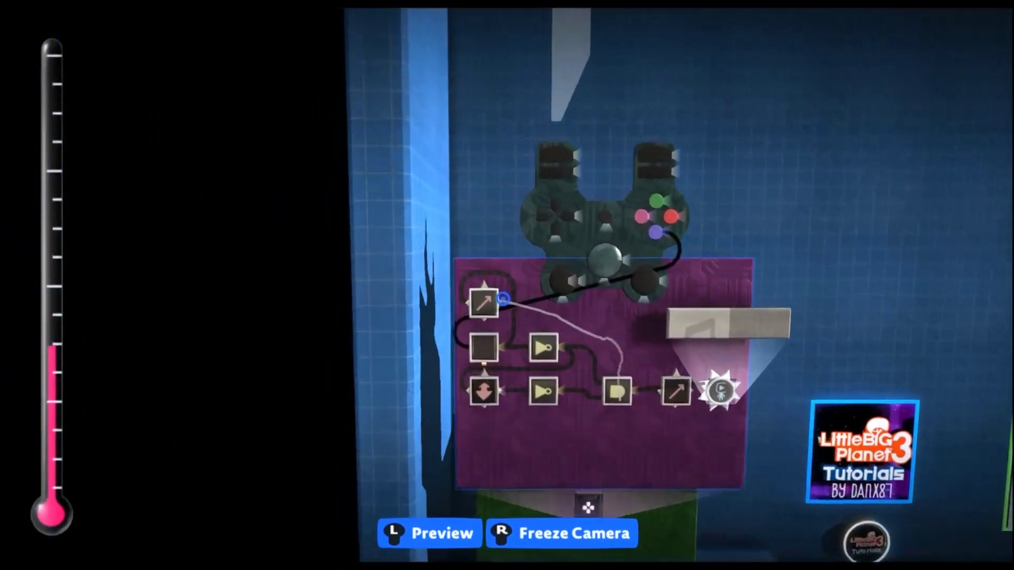
{"action": "left_click", "coordinate": [494, 302]}
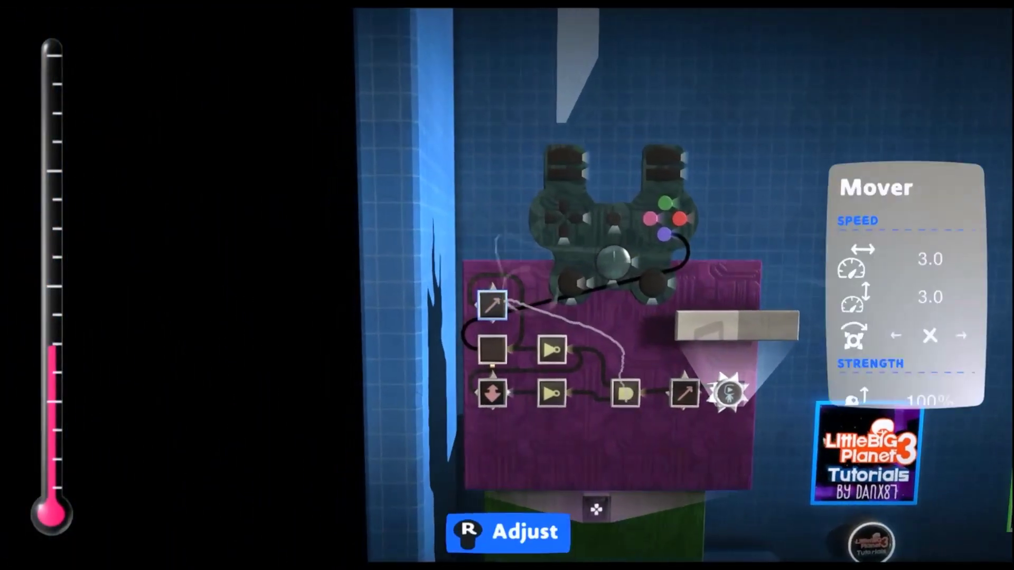
{"action": "key", "text": "Down"}
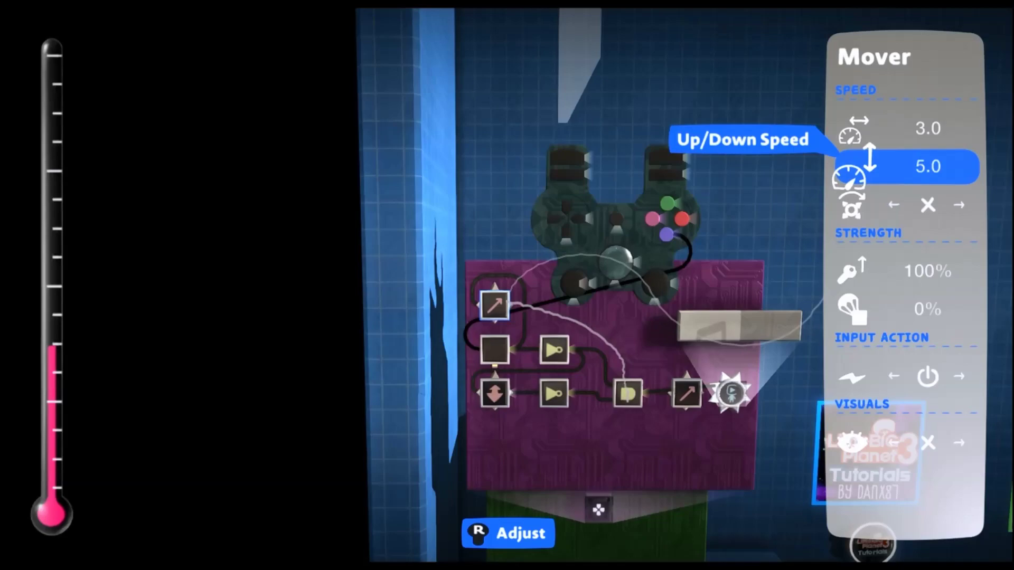
{"action": "key", "text": "Escape"}
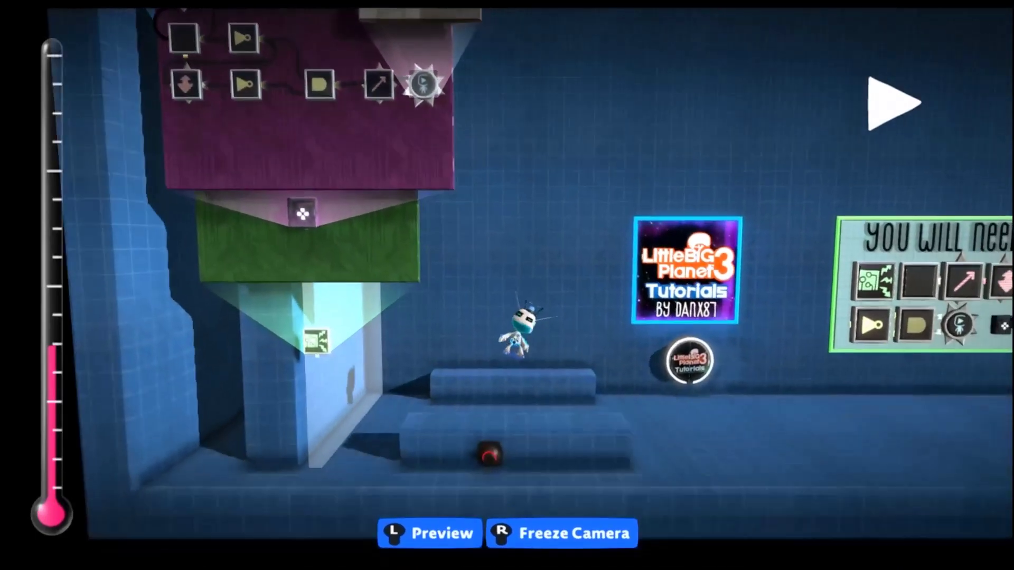